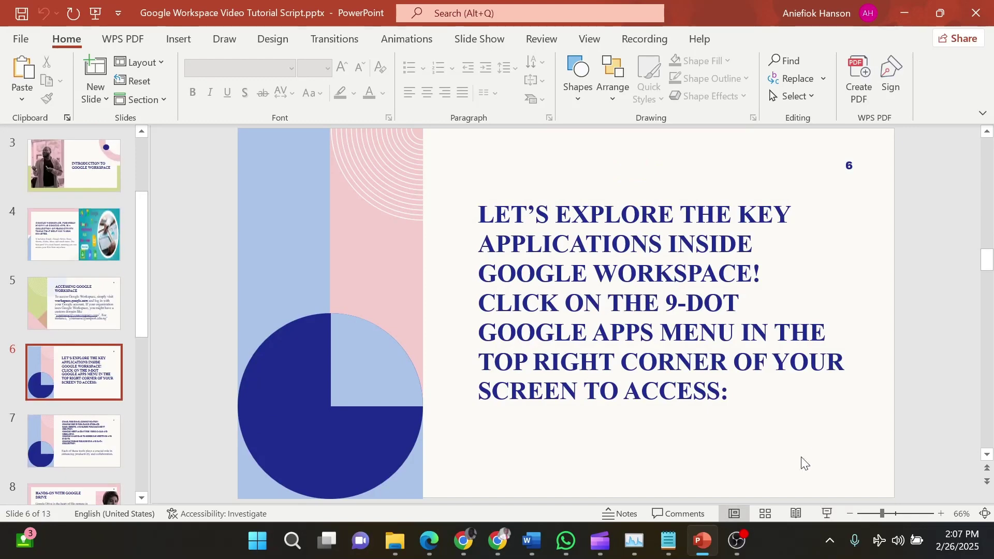
Bring Chrome to the front and enter workspace.google.com in the address bar
click(499, 542)
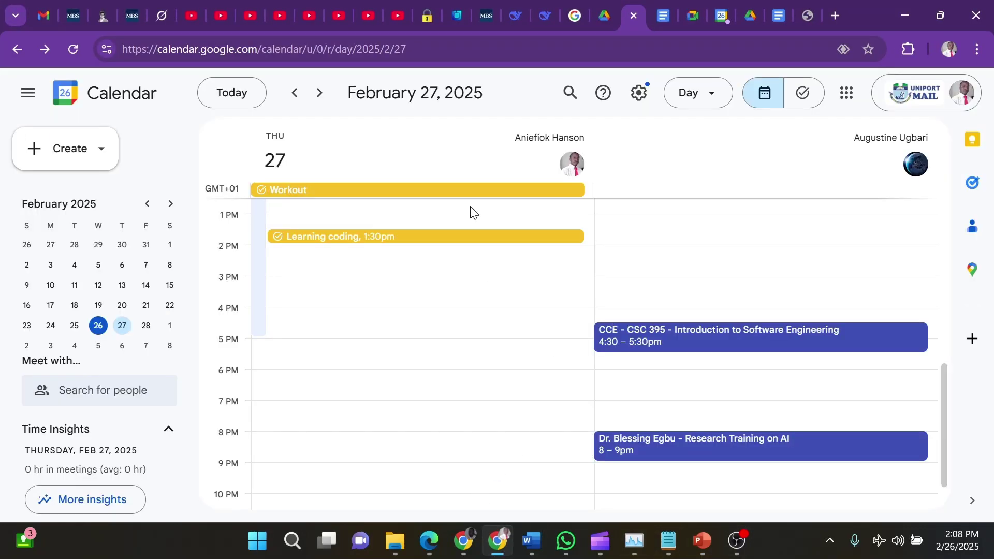
click(572, 49)
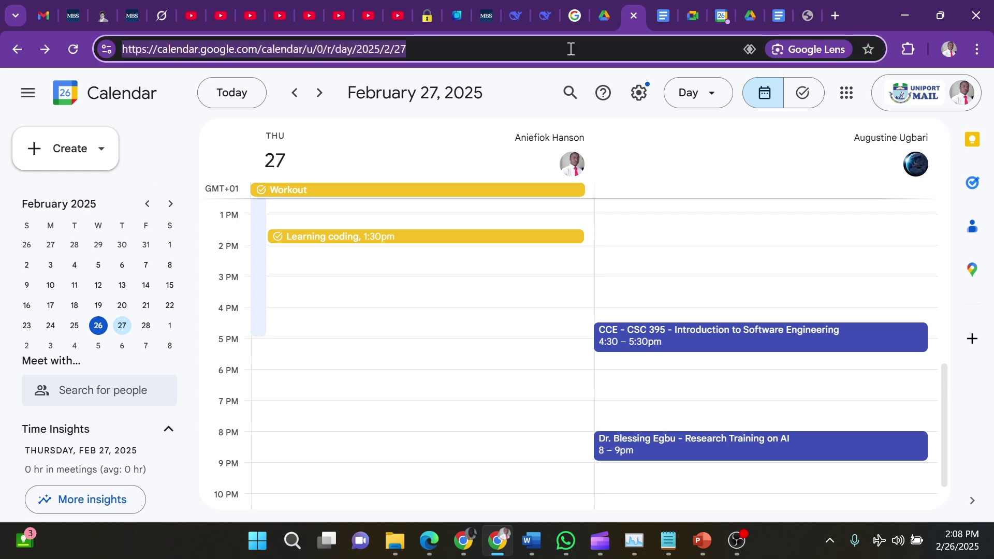
text(works)
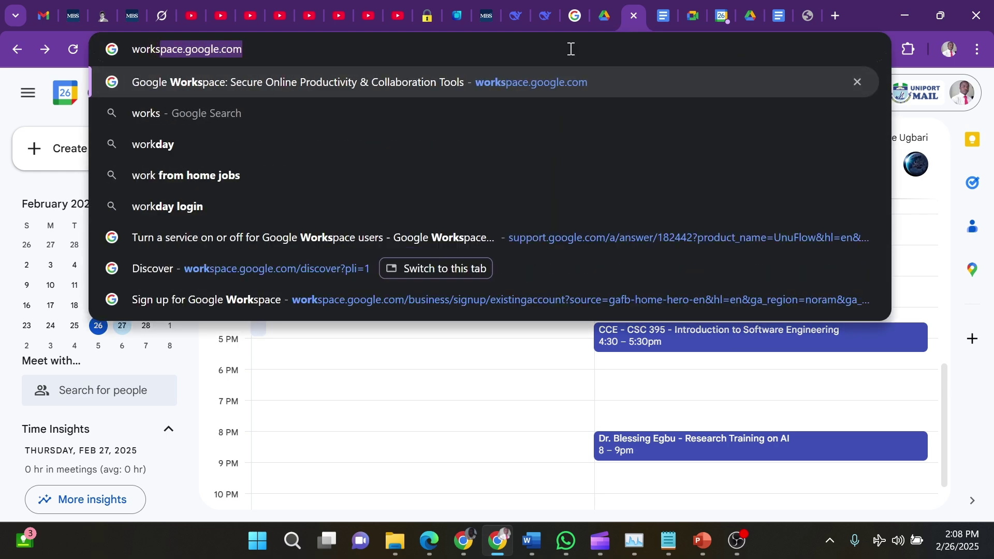
text(pace)
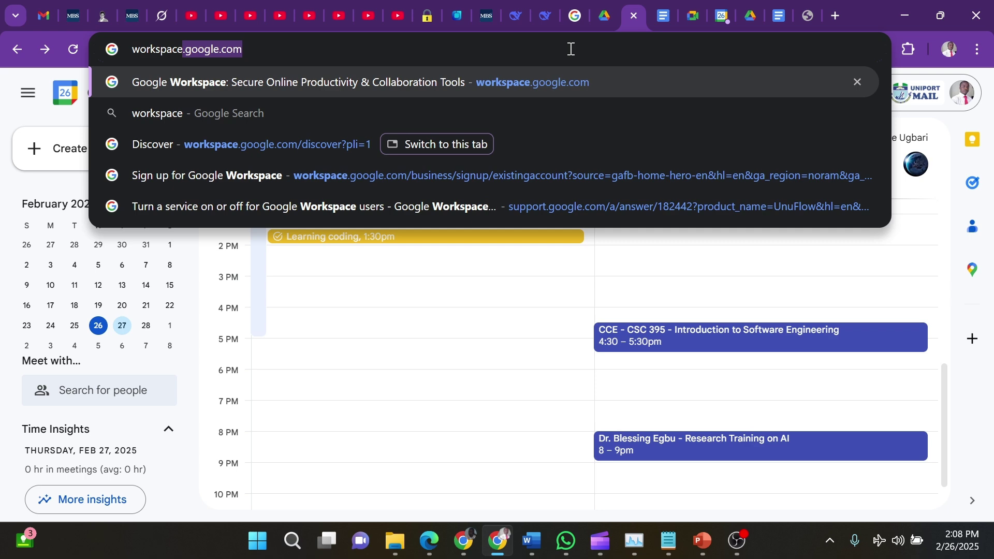
text(.googl)
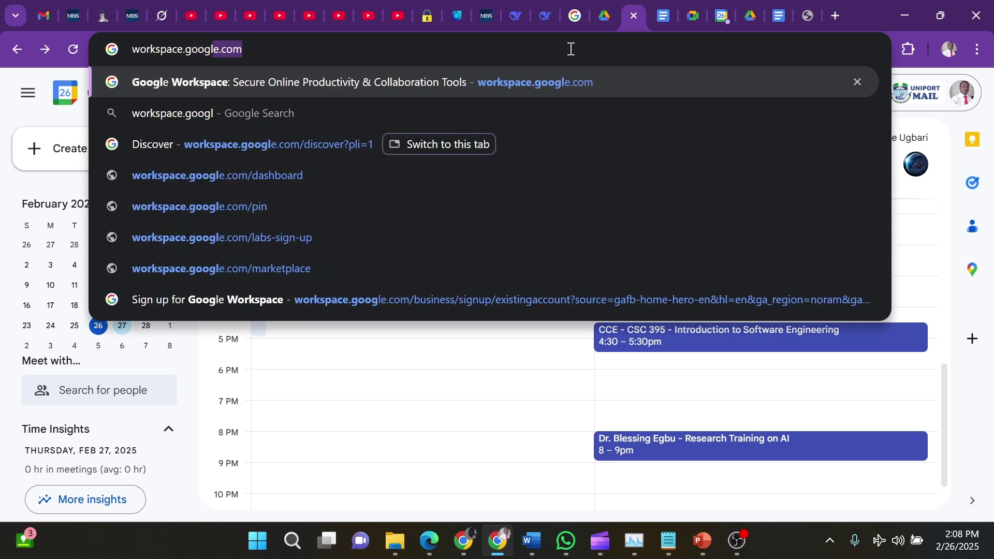
text(e.com)
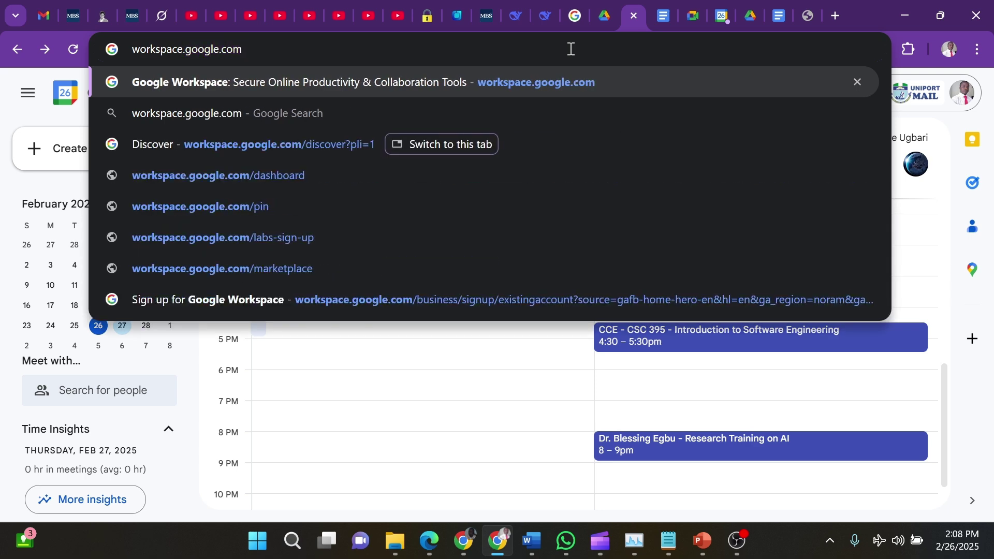
Load workspace.google.com and scroll through the home page's AI productivity introduction
key(Return)
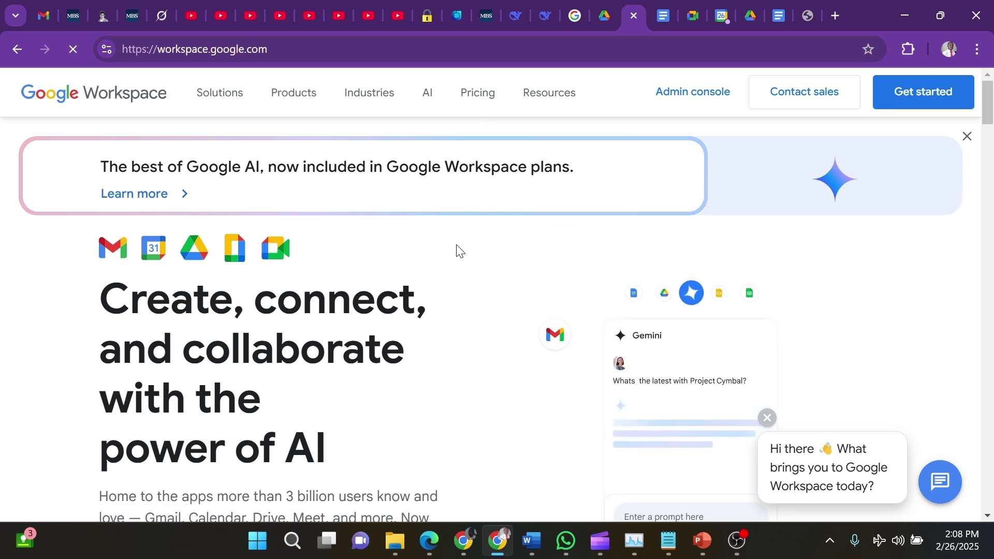
scroll(458, 252, down, 2)
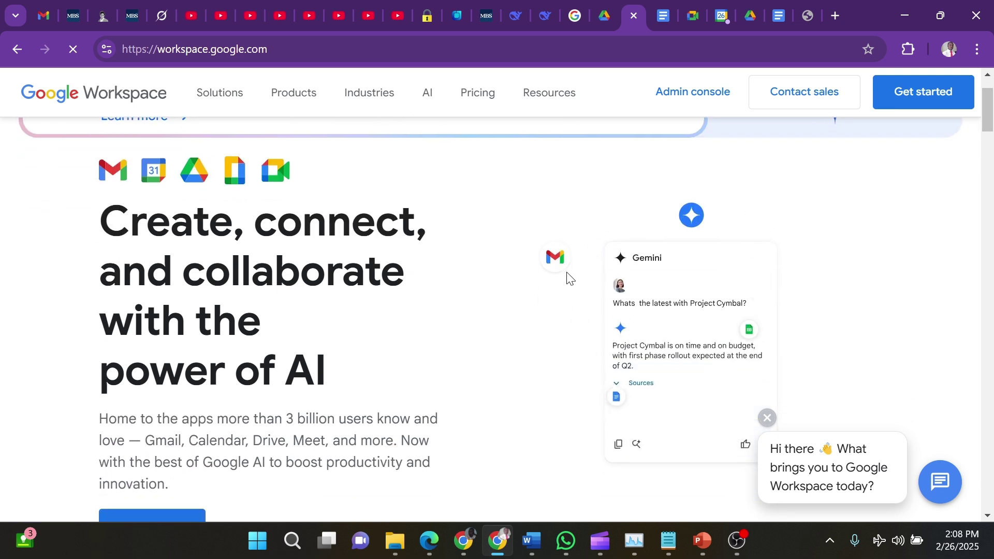
scroll(567, 274, down, 8)
scroll(568, 272, up, 9)
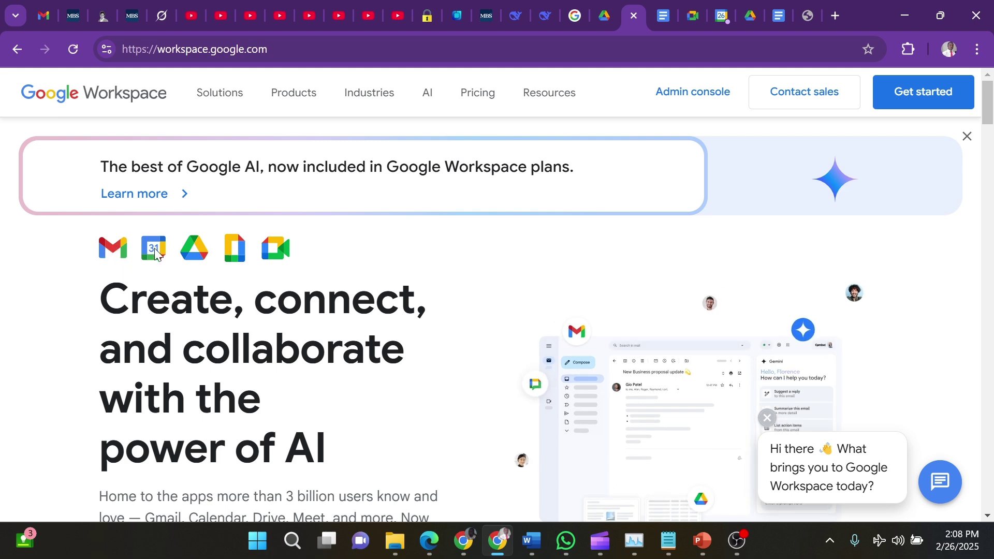
scroll(155, 254, down, 3)
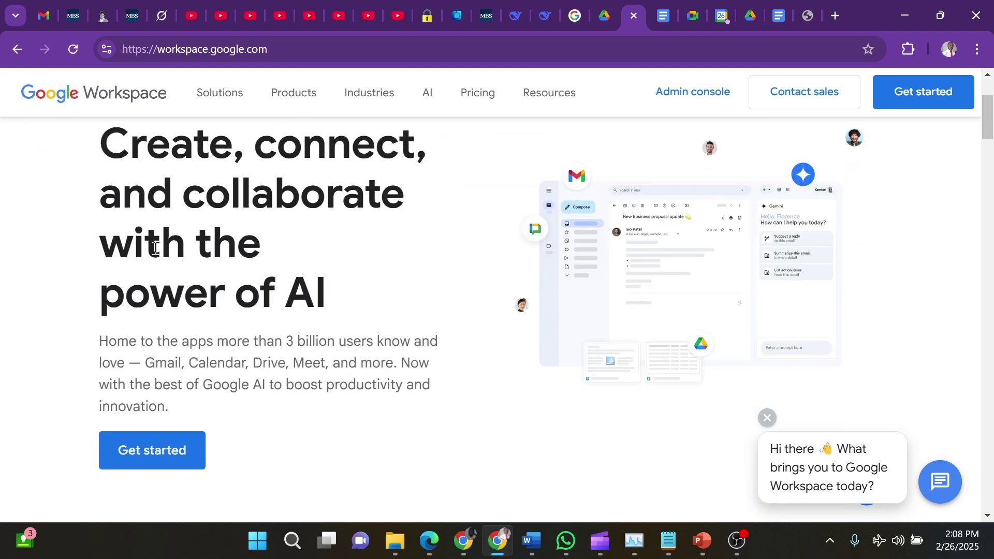
scroll(156, 249, up, 3)
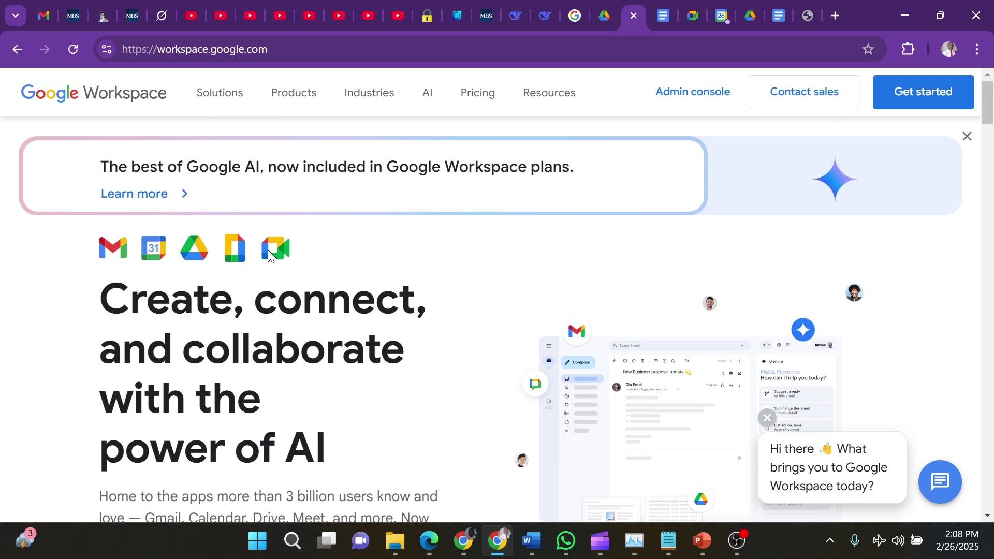
scroll(268, 255, down, 2)
scroll(269, 253, down, 3)
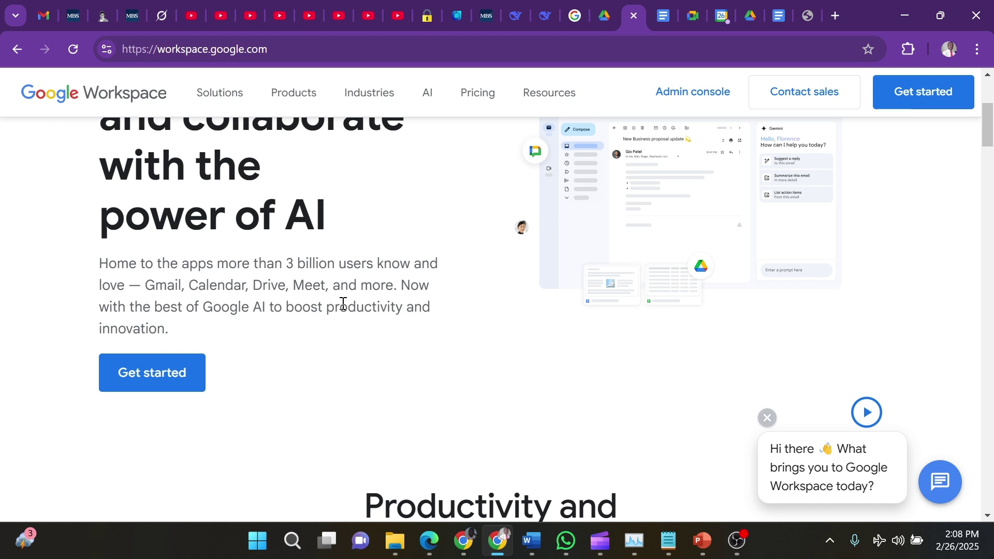
Start Workspace signup with business name 'cafe', team size 2 - 9, and region Nigeria
click(147, 378)
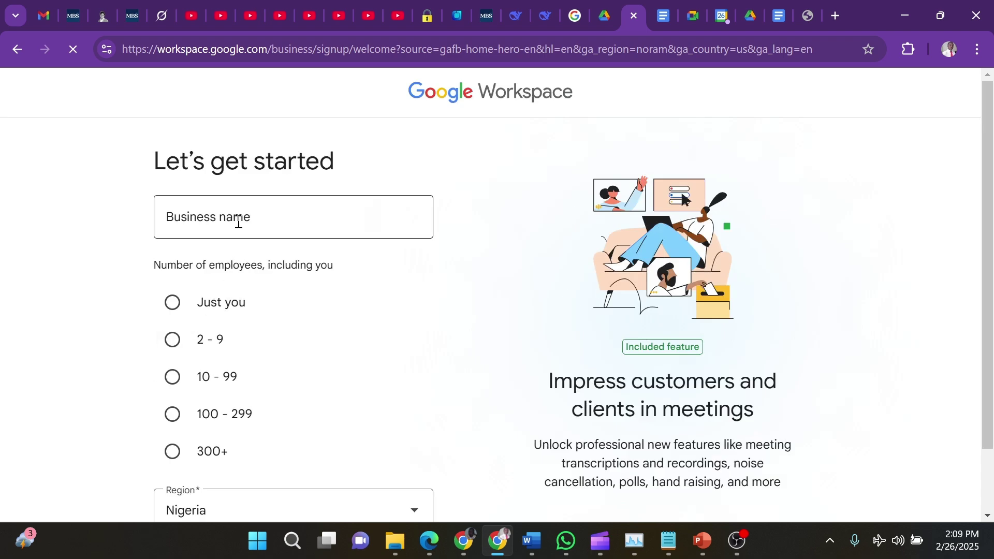
click(238, 222)
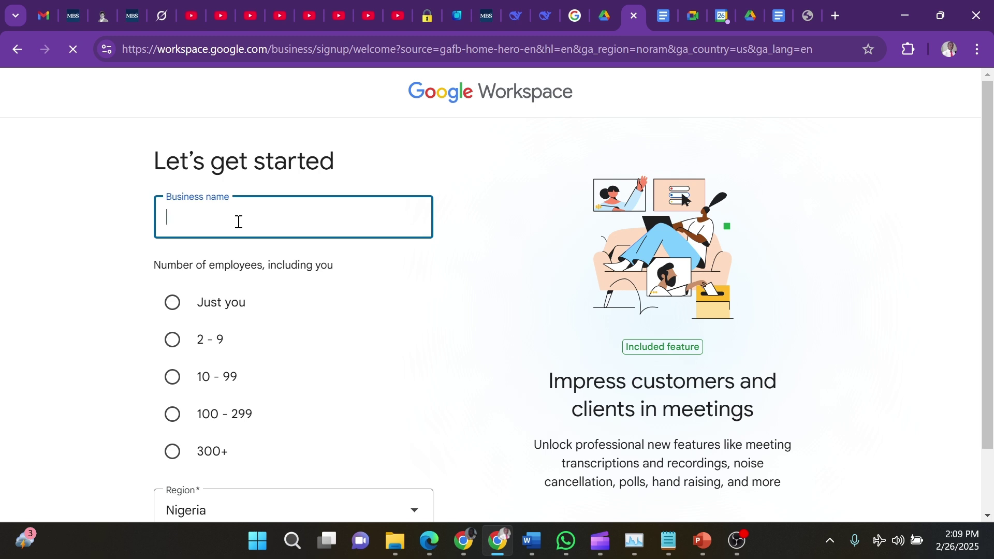
text(cafe)
click(174, 342)
scroll(271, 368, down, 2)
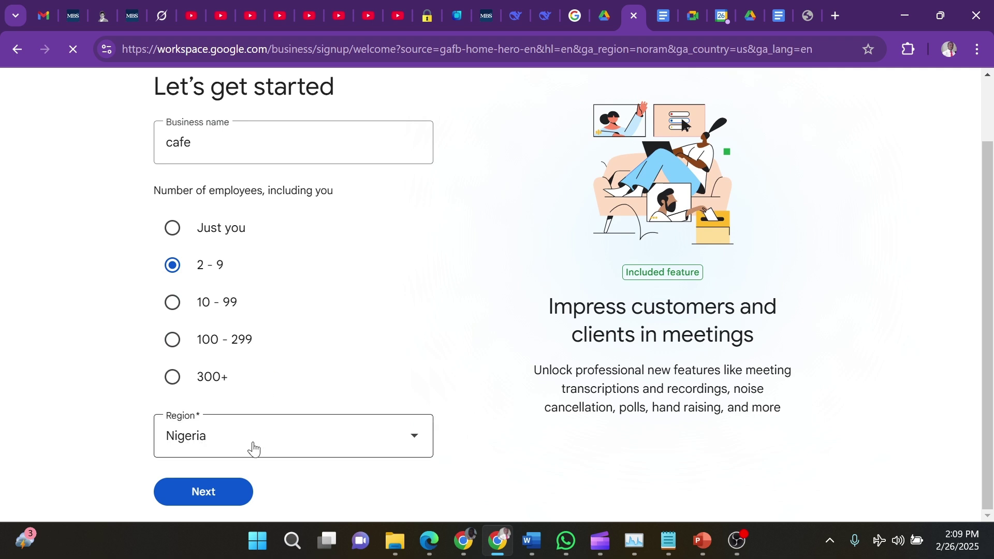
click(414, 438)
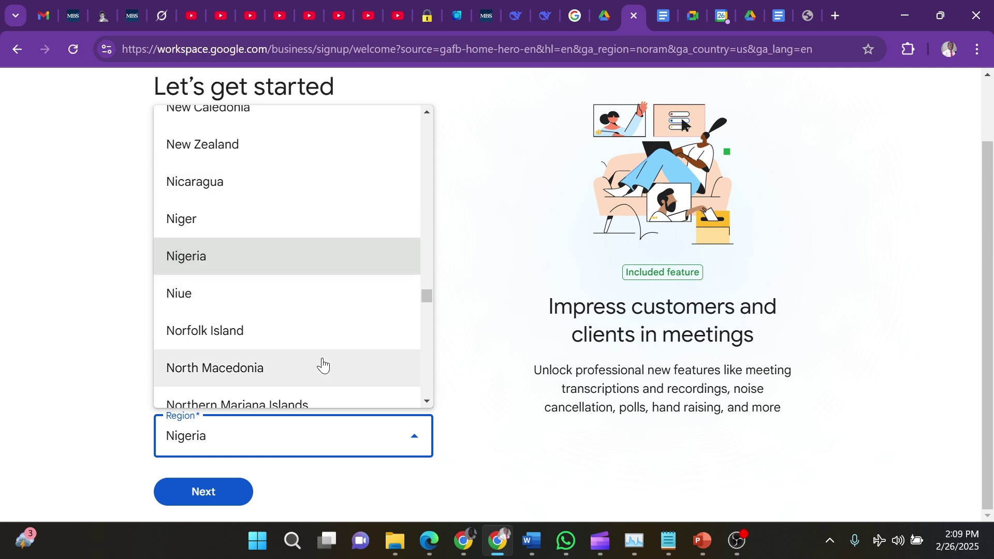
click(482, 455)
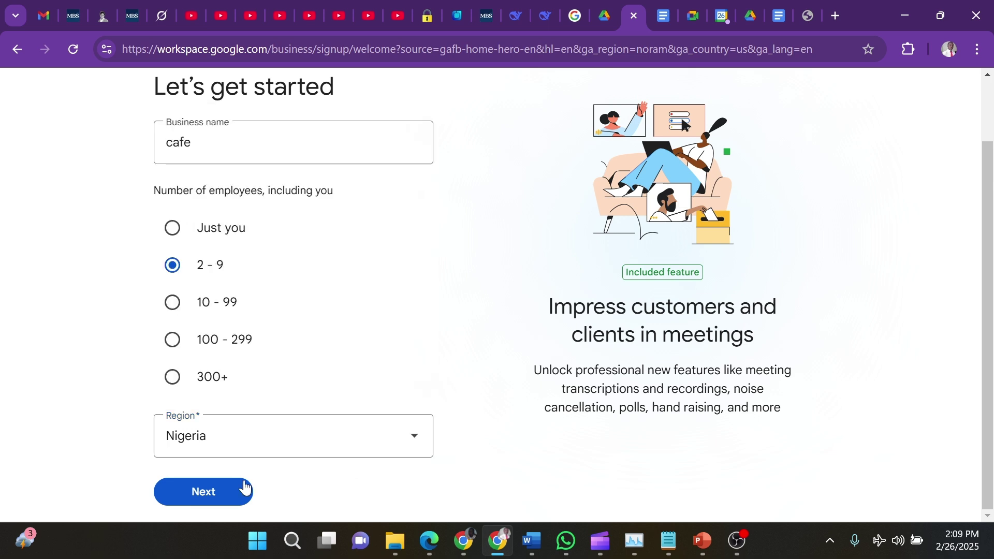
Continue to the contact info step and enter the first and last name
click(213, 492)
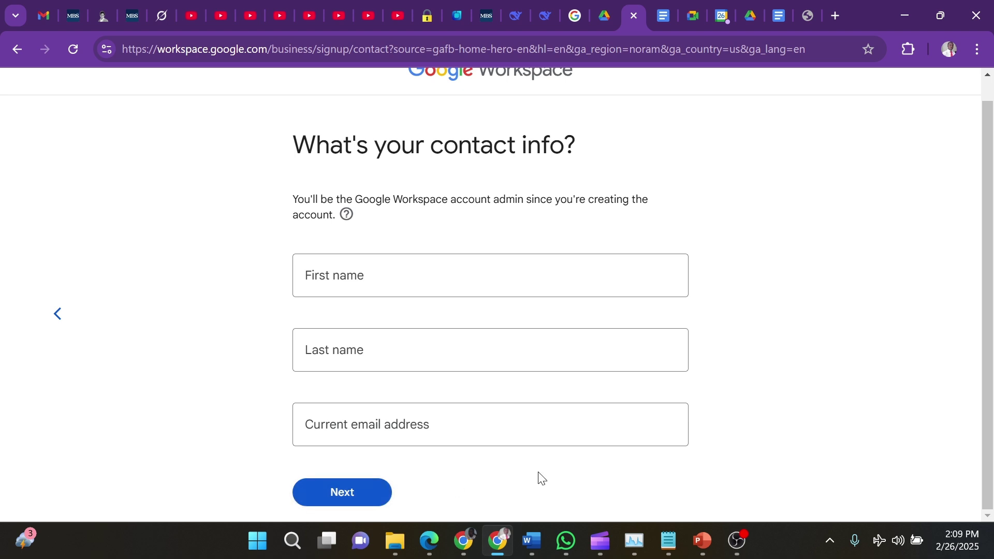
click(373, 278)
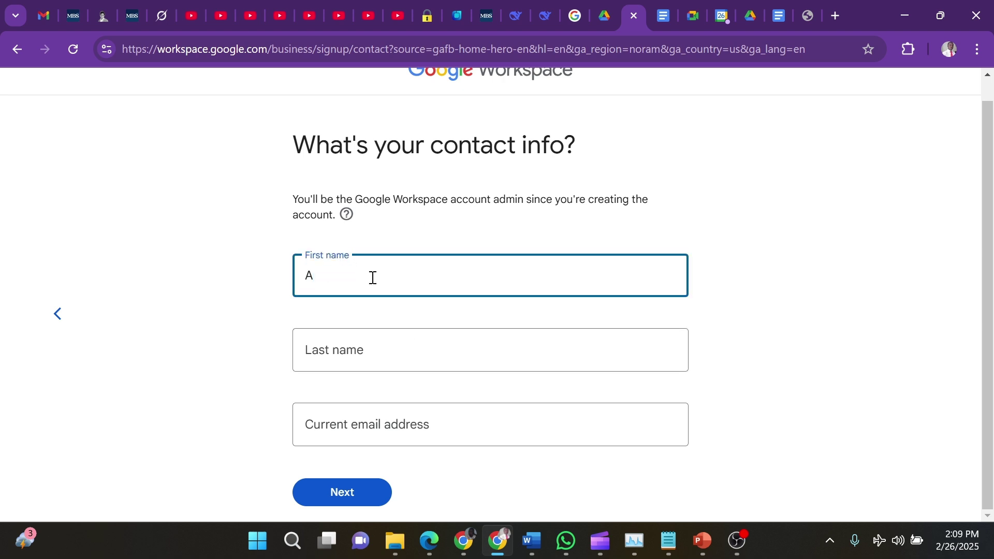
click(368, 351)
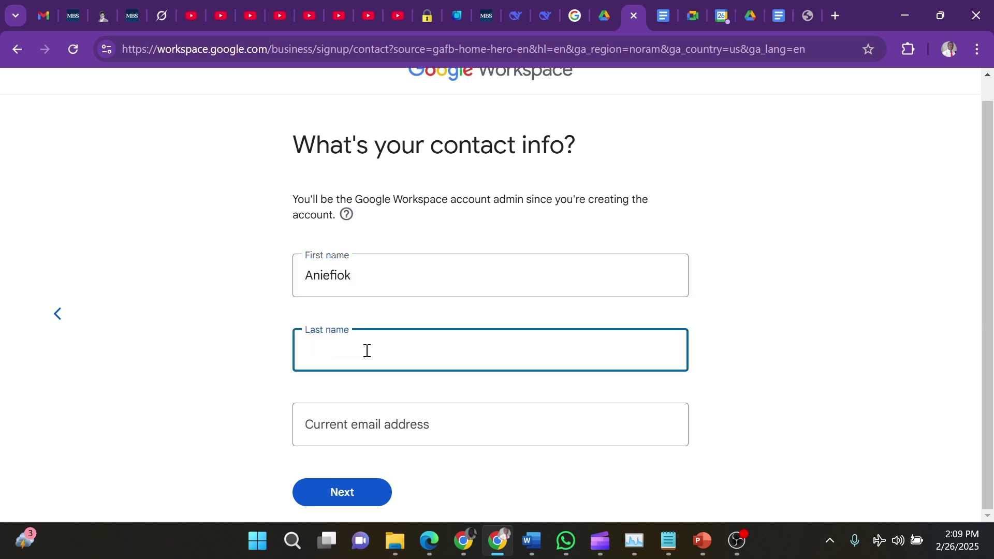
Enter the current e-mail address, removing the extra 'f' and accepting the saved suggestion
click(375, 440)
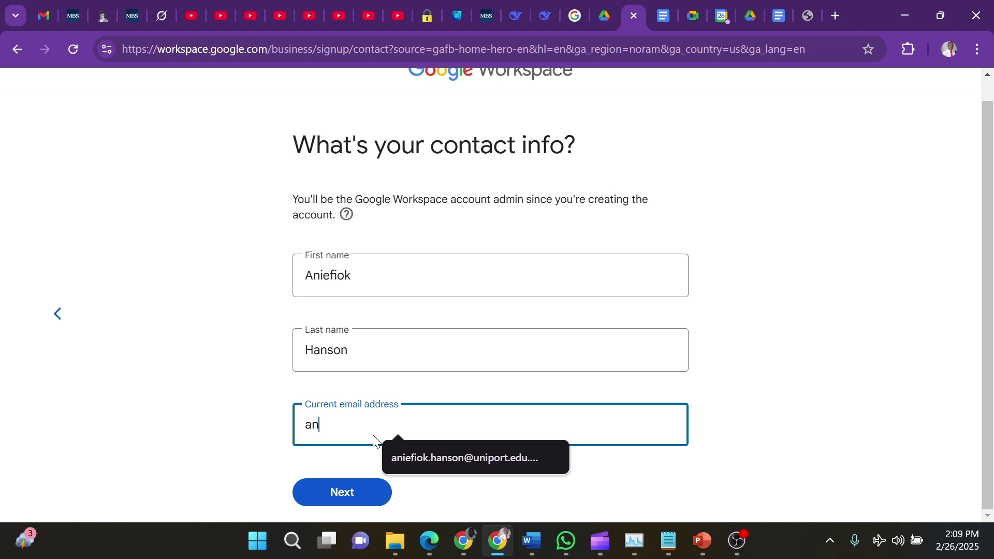
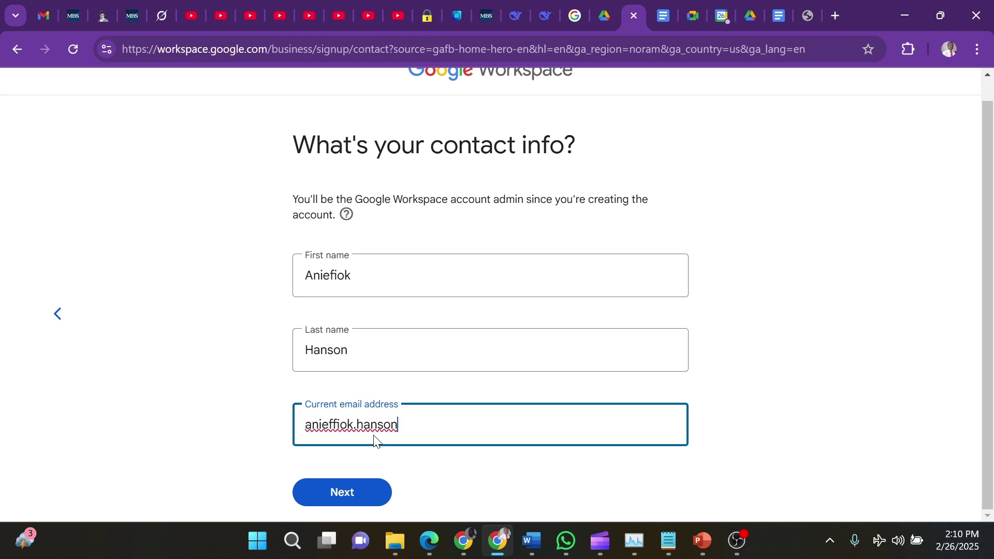
click(336, 428)
key(BackSpace)
click(409, 430)
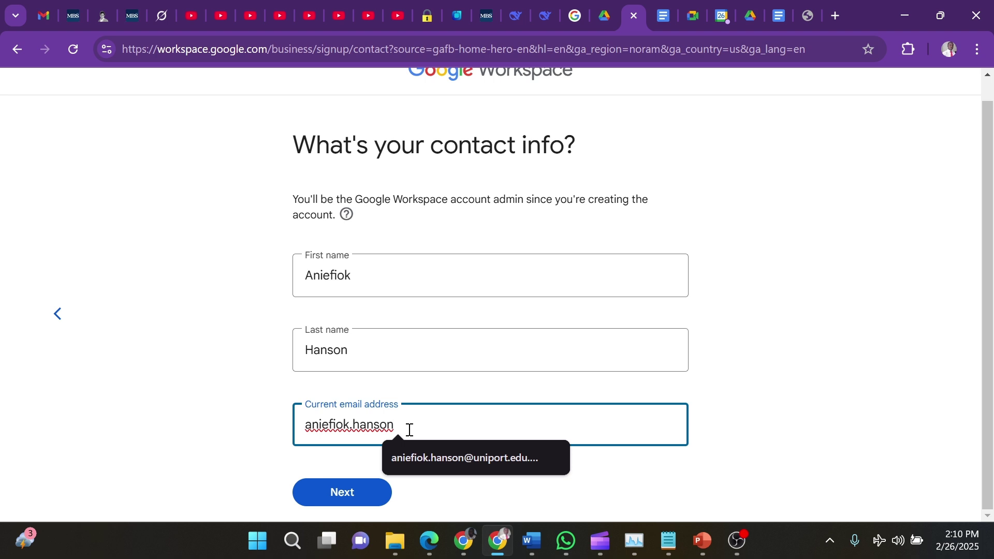
click(495, 468)
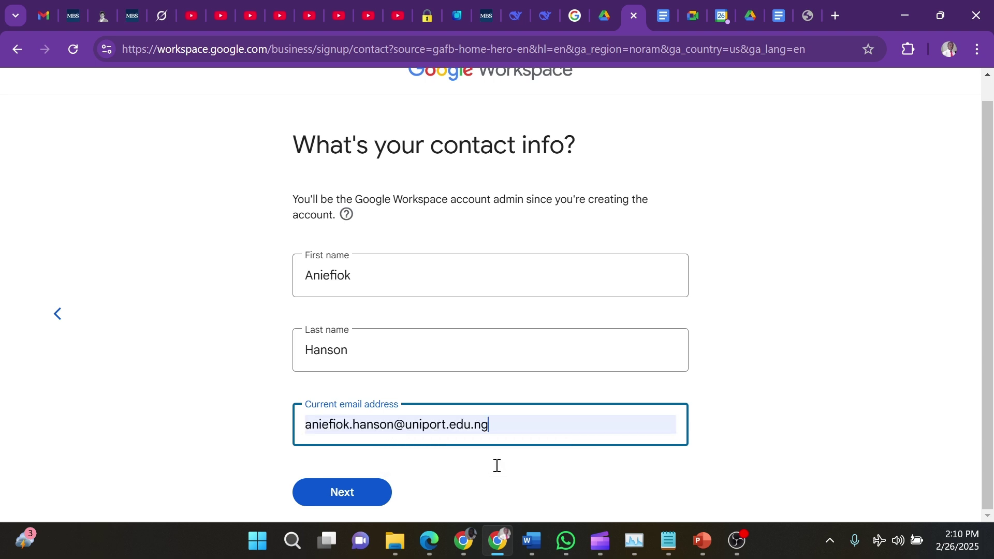
Submit the contact details and sign in to the existing account, reaching the Discover page
click(353, 493)
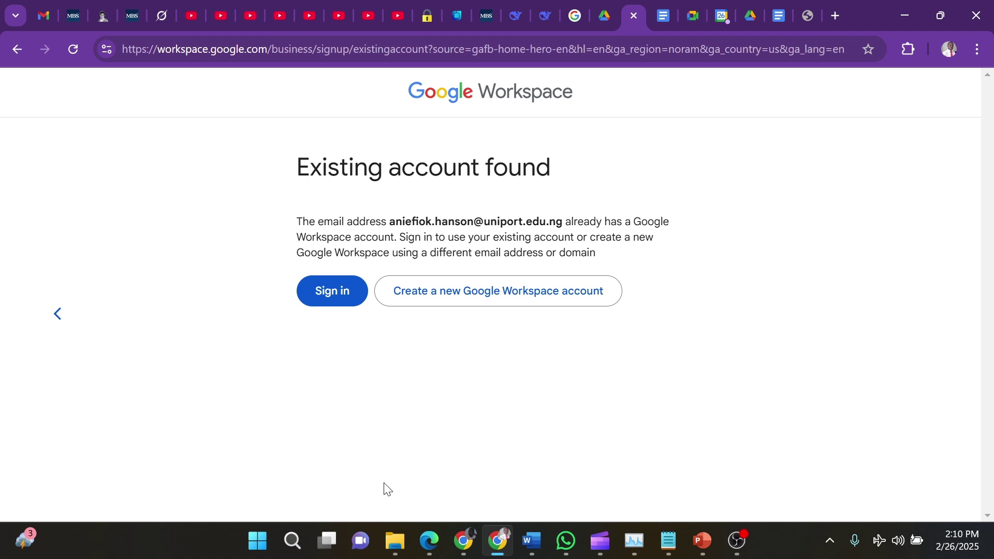
click(335, 300)
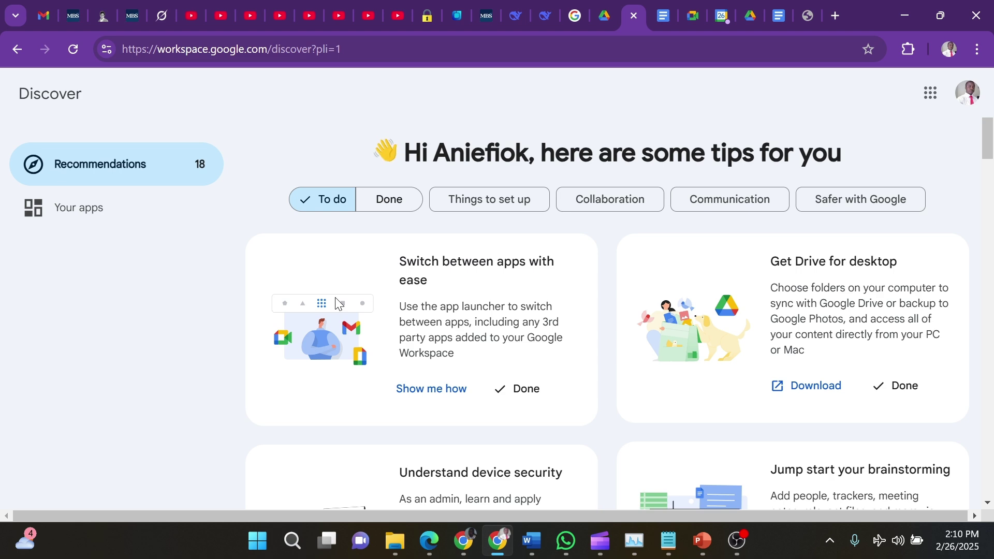
scroll(424, 306, down, 3)
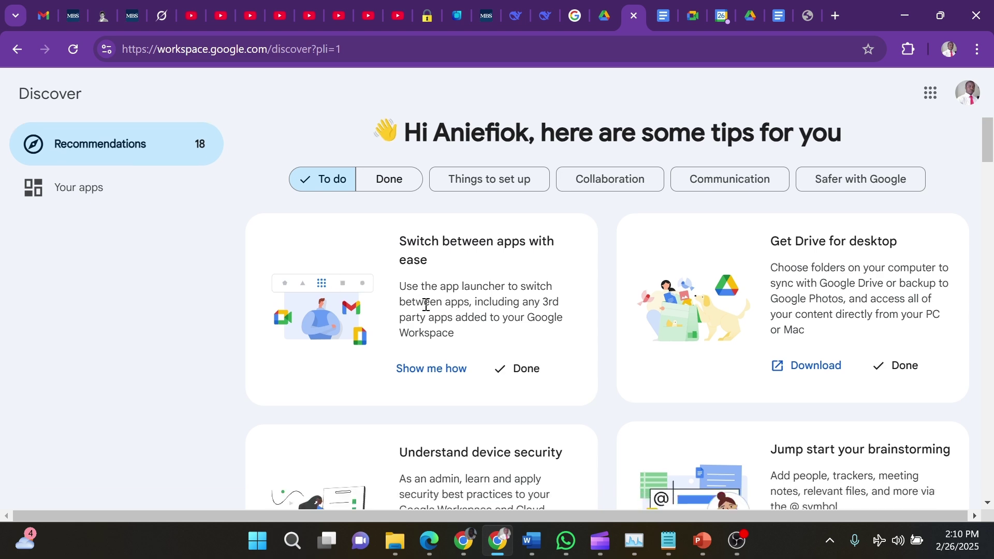
scroll(425, 306, up, 3)
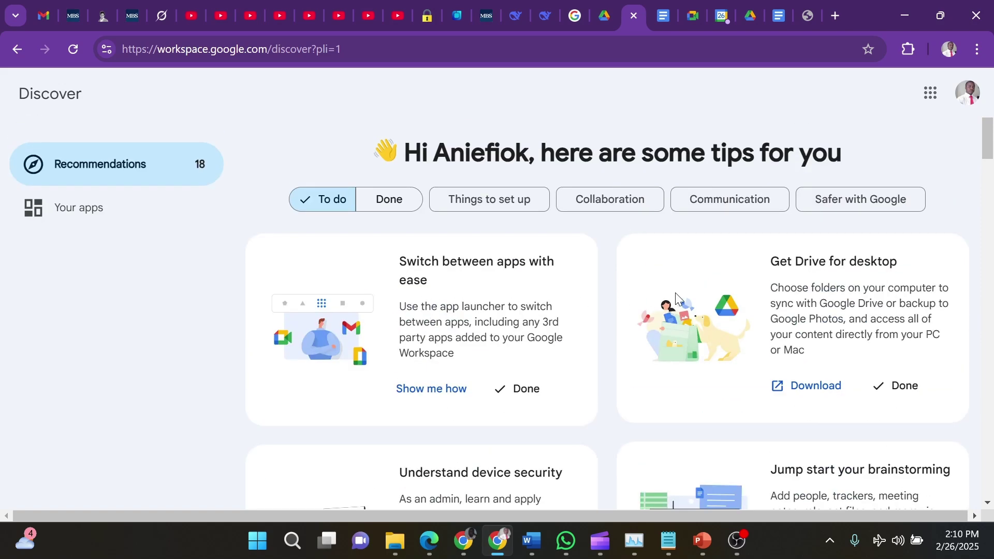
scroll(734, 343, down, 8)
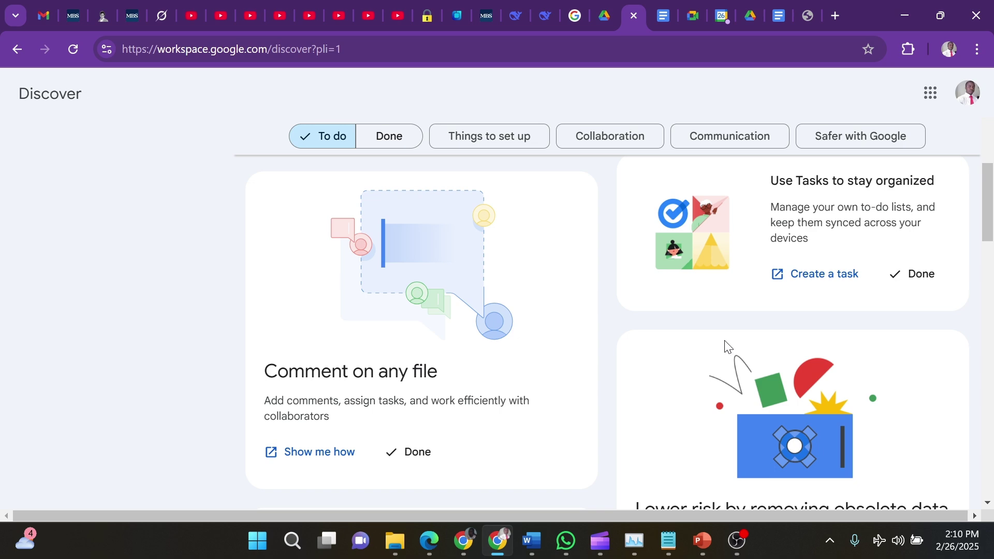
scroll(729, 346, up, 3)
scroll(727, 344, up, 6)
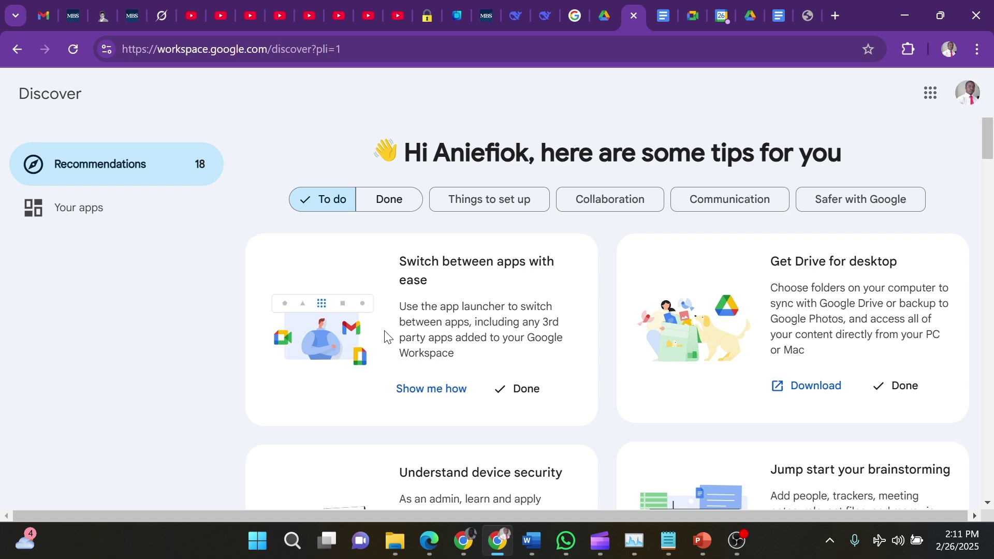
scroll(385, 337, down, 3)
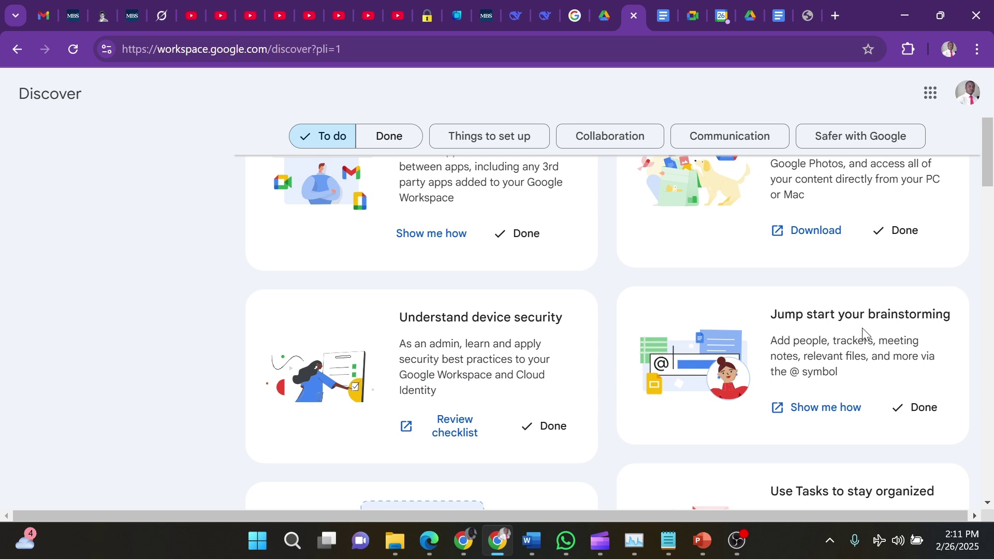
scroll(863, 327, up, 3)
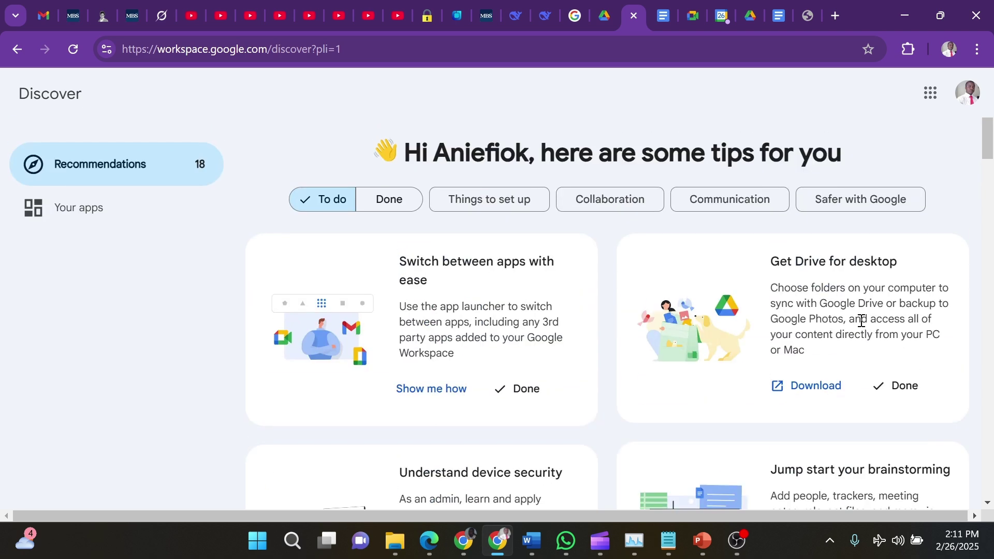
click(938, 104)
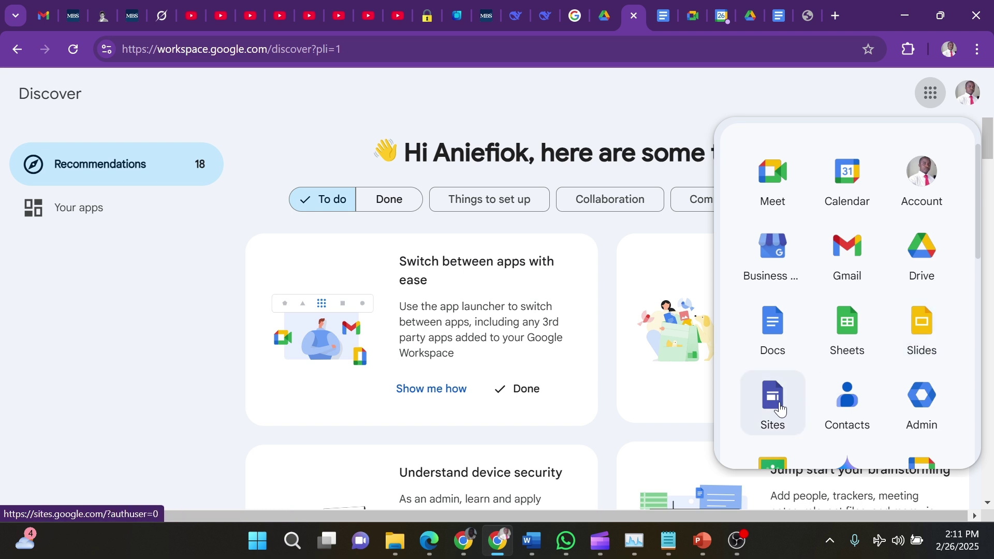
scroll(782, 409, down, 2)
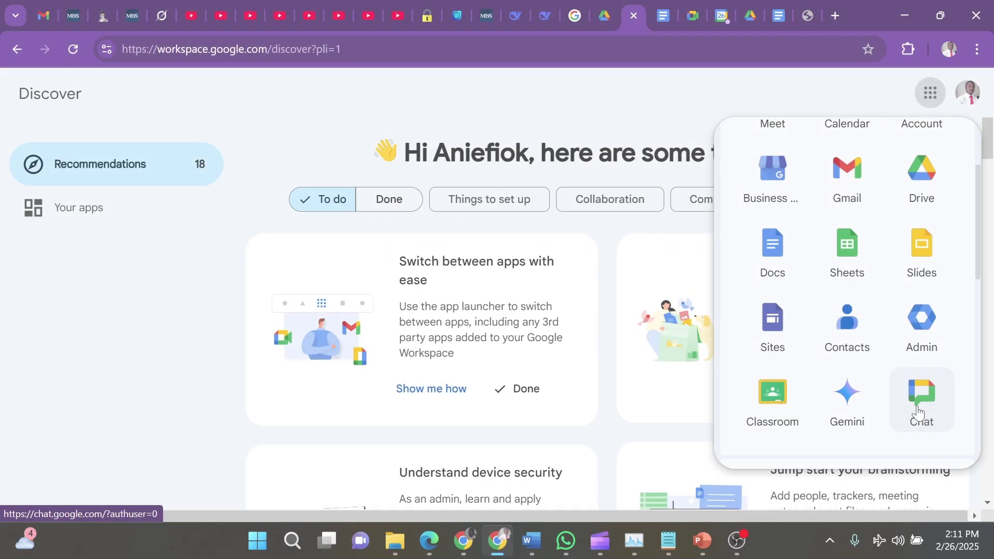
key(ctrl+m)
key(ctrl+m)
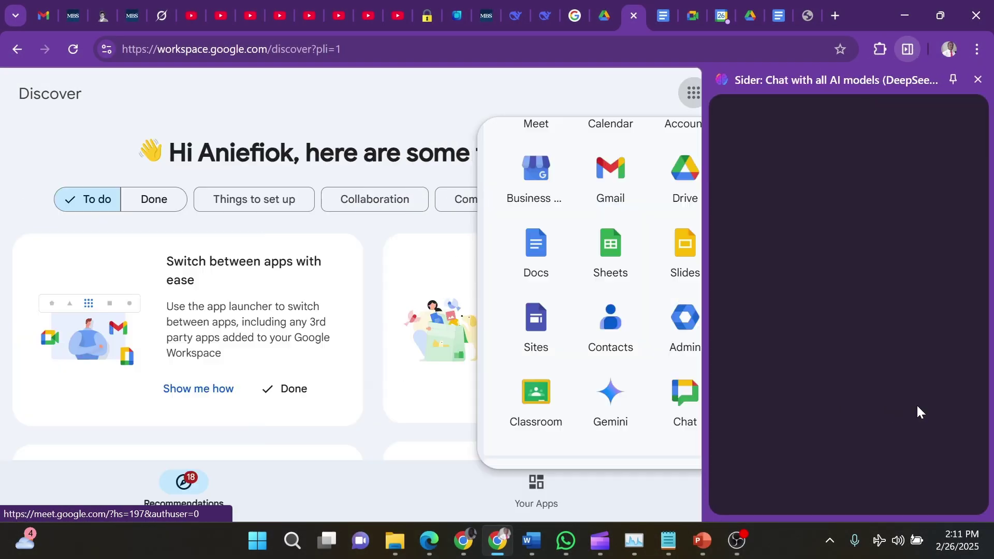
click(734, 544)
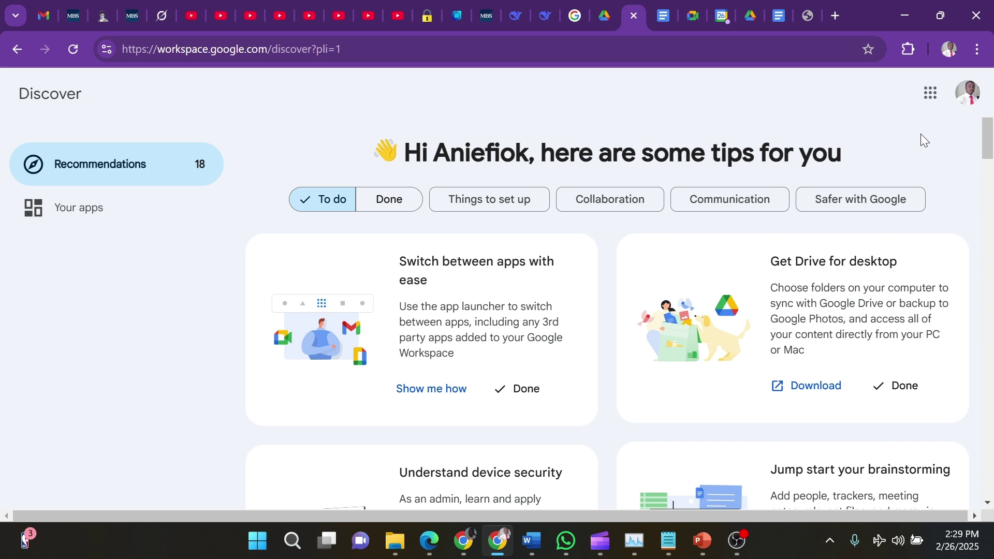
Open Google Drive from the apps grid and mute the computer's sound in Quick Settings
click(930, 93)
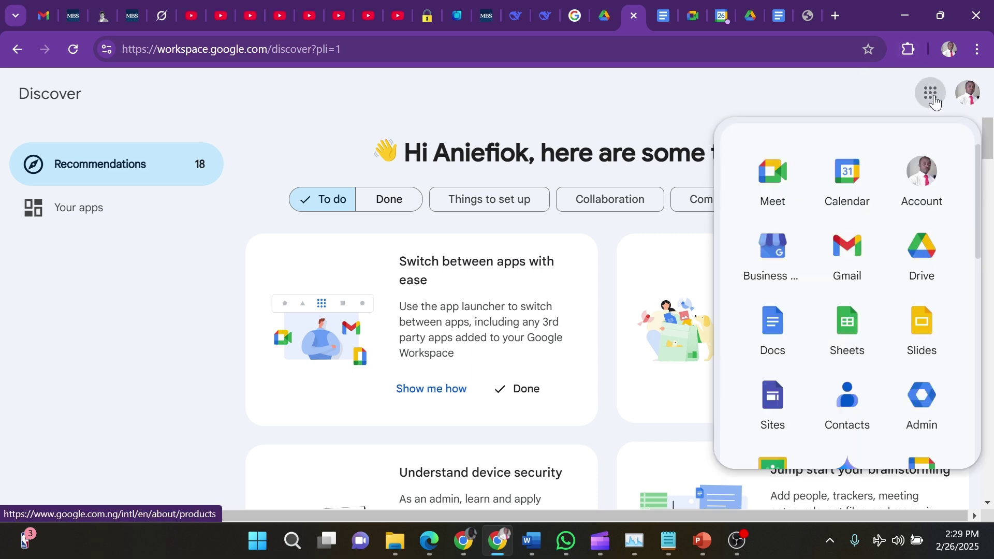
click(922, 262)
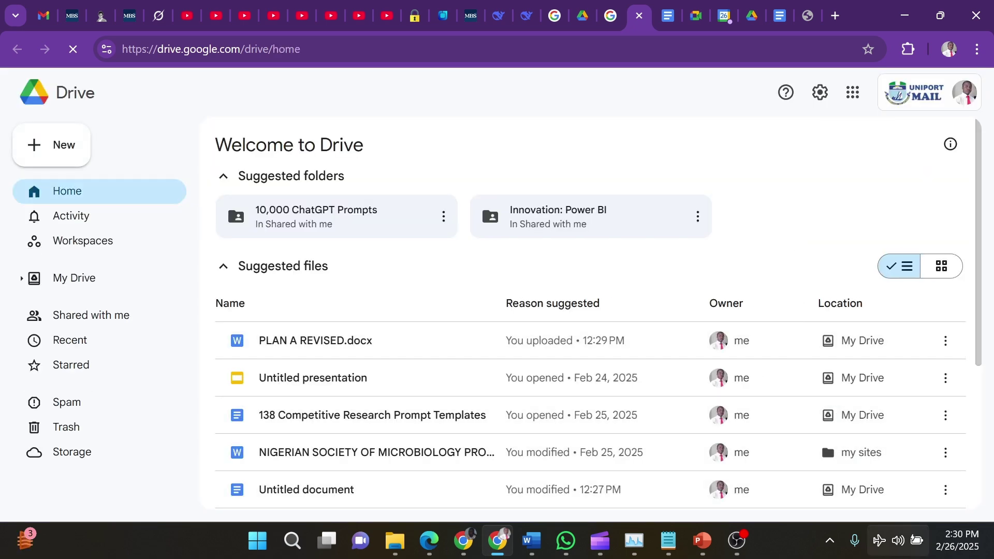
click(905, 547)
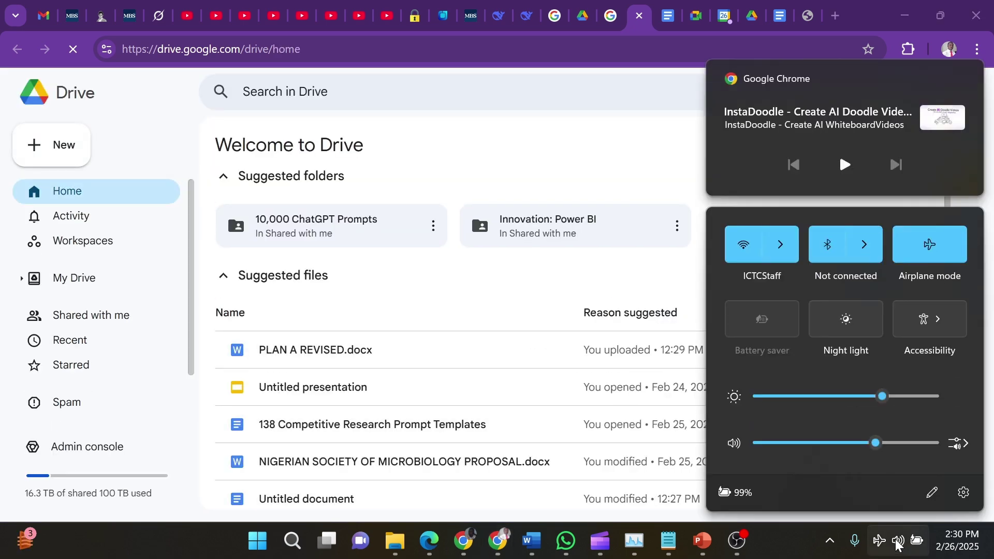
click(760, 444)
click(611, 162)
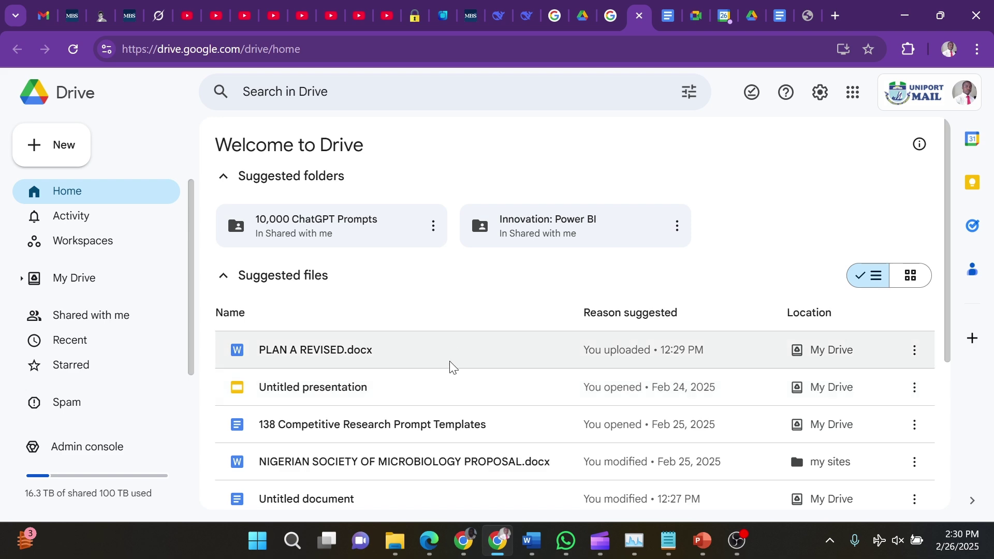
scroll(451, 366, down, 5)
scroll(450, 366, up, 5)
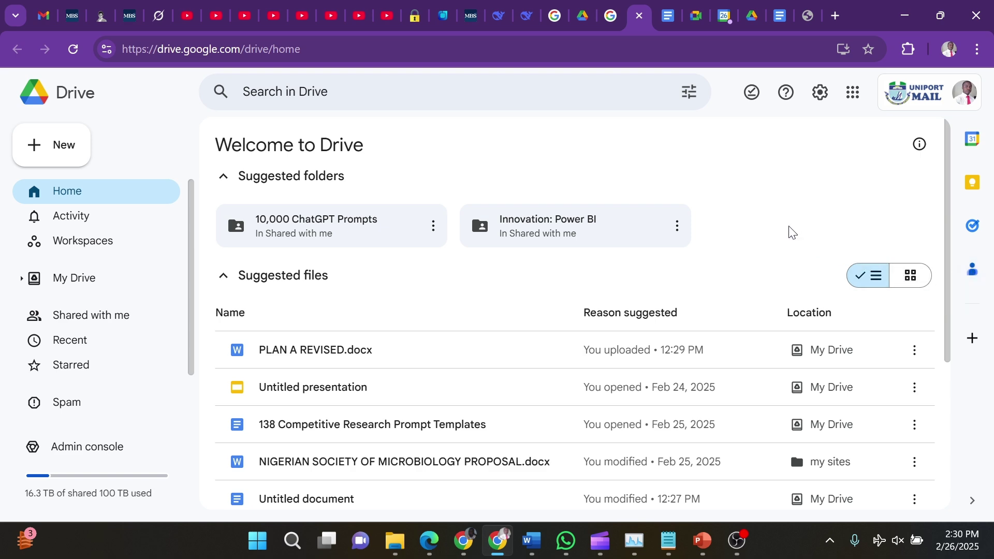
Restore Chrome to a smaller window, minimize PowerPoint, File Explorer and OBS, then reopen Drive
click(942, 15)
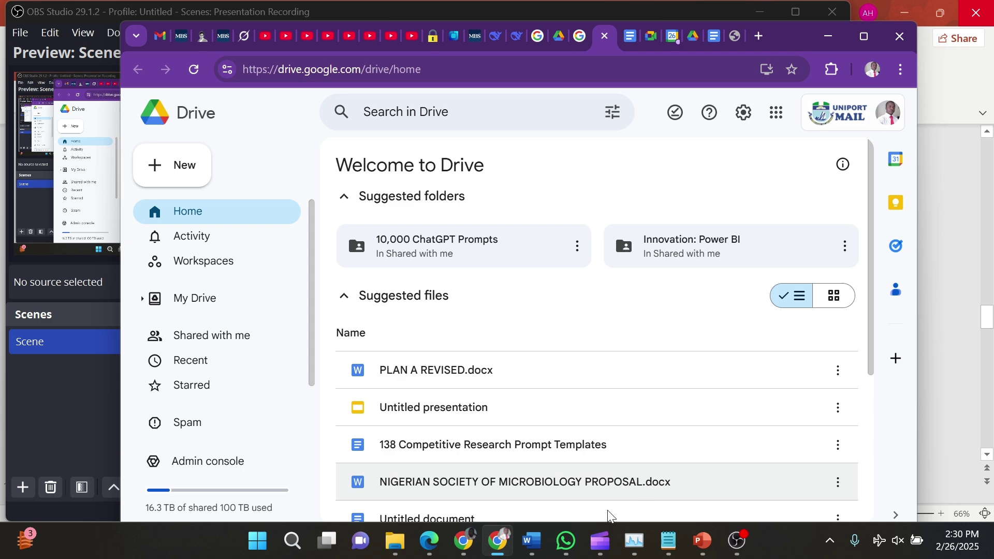
mouse_move(536, 541)
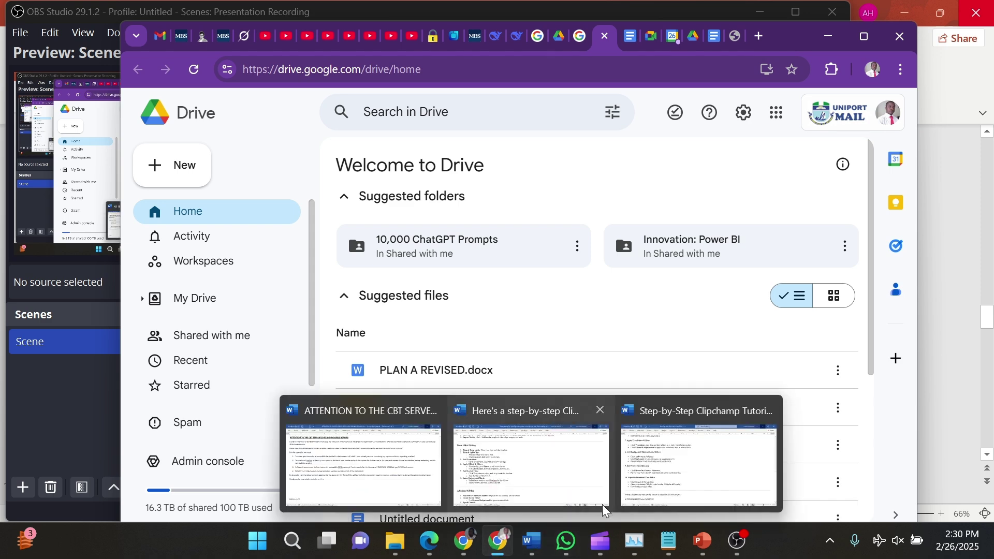
mouse_move(660, 470)
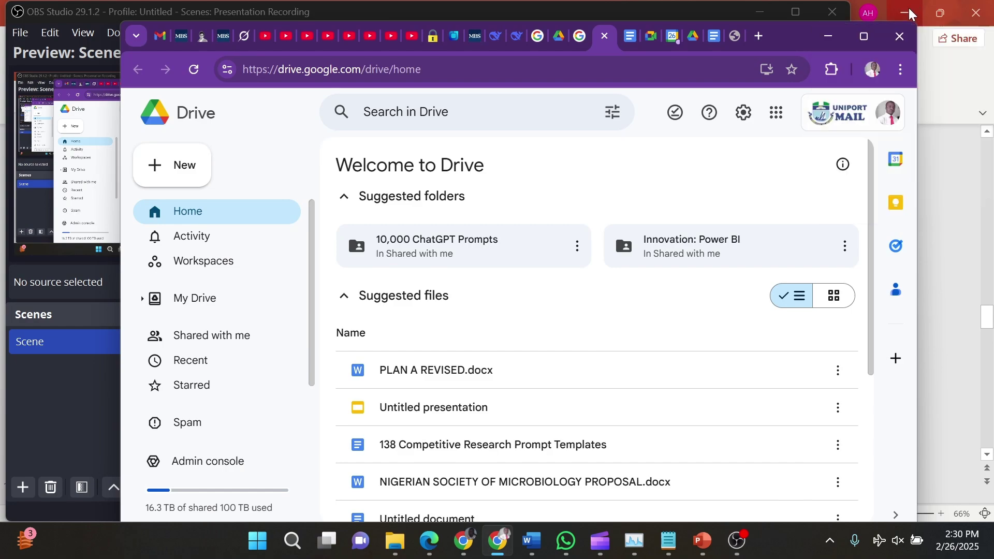
click(906, 13)
click(904, 10)
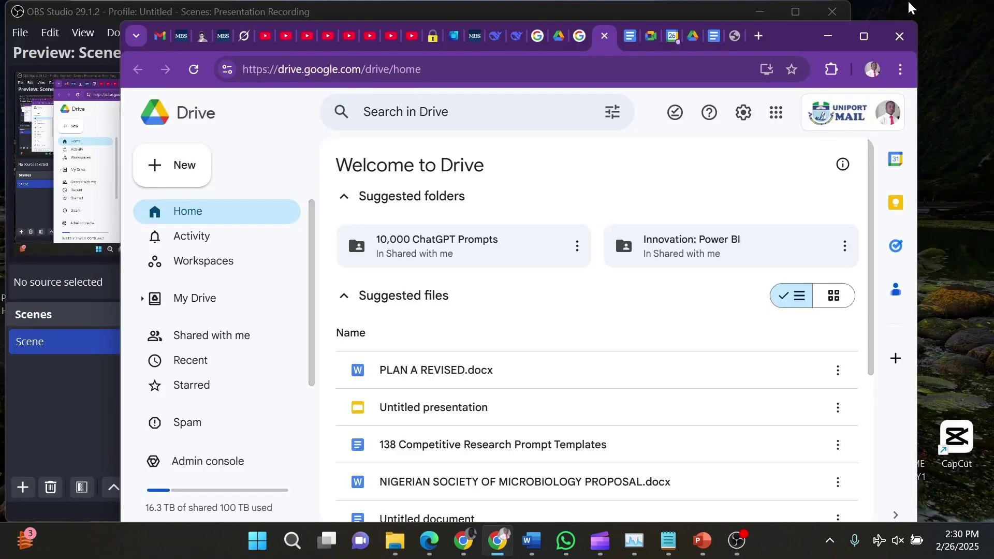
click(829, 39)
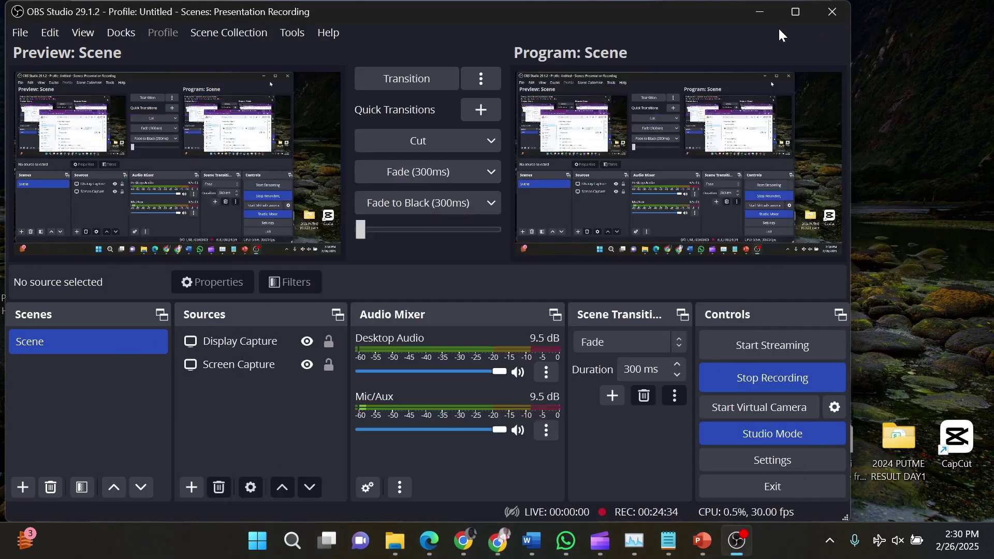
click(760, 12)
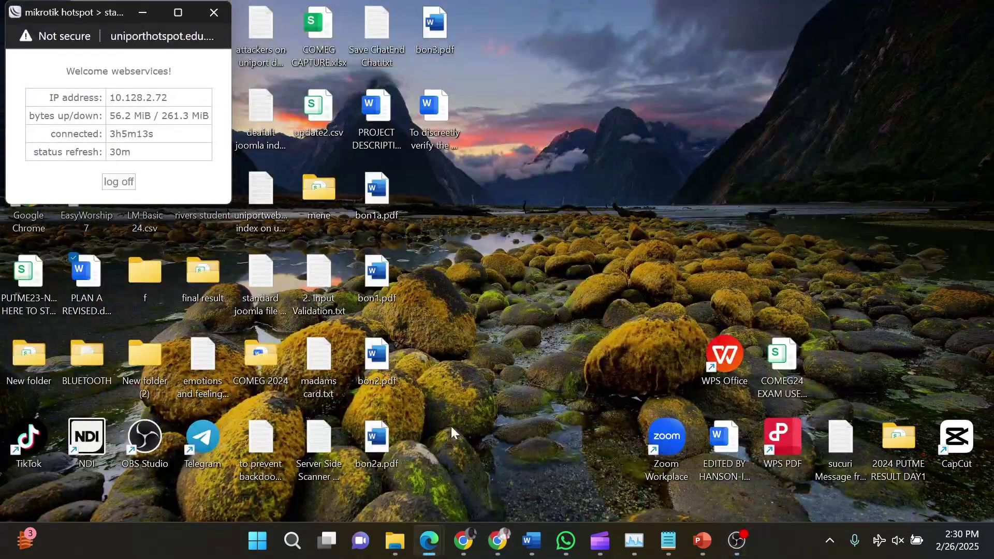
mouse_move(511, 541)
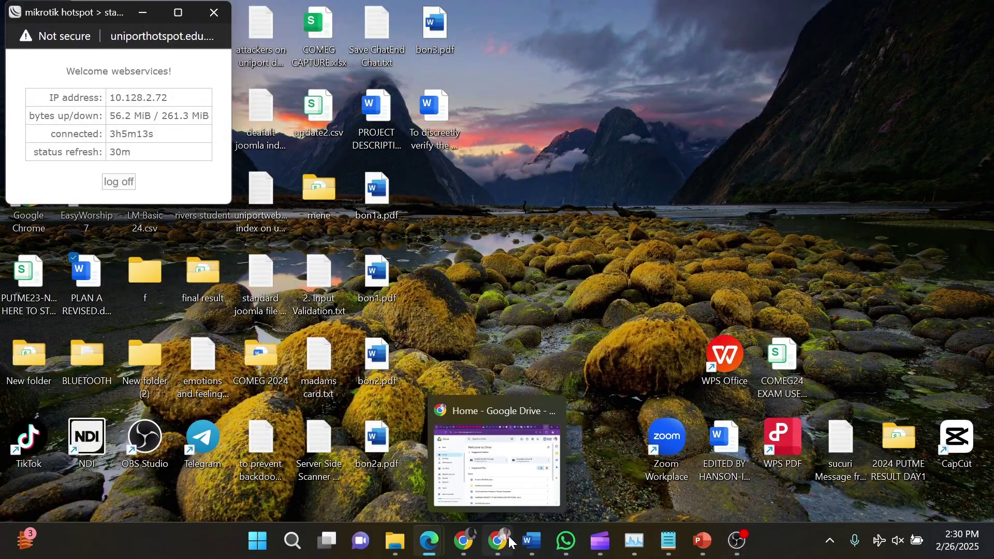
click(513, 421)
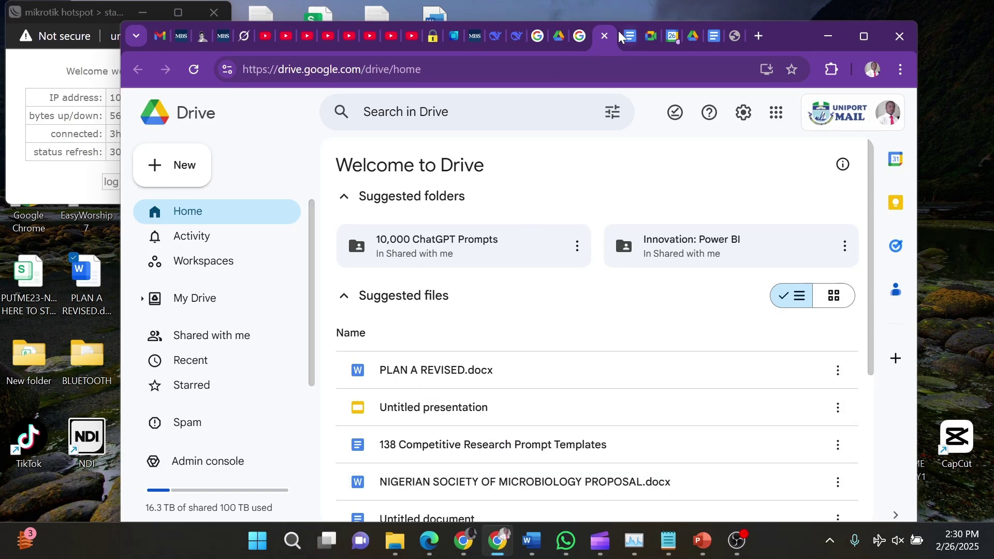
Drag the desktop Word document into Drive and show the uploaded file in My Drive
drag(784, 38, 782, 177)
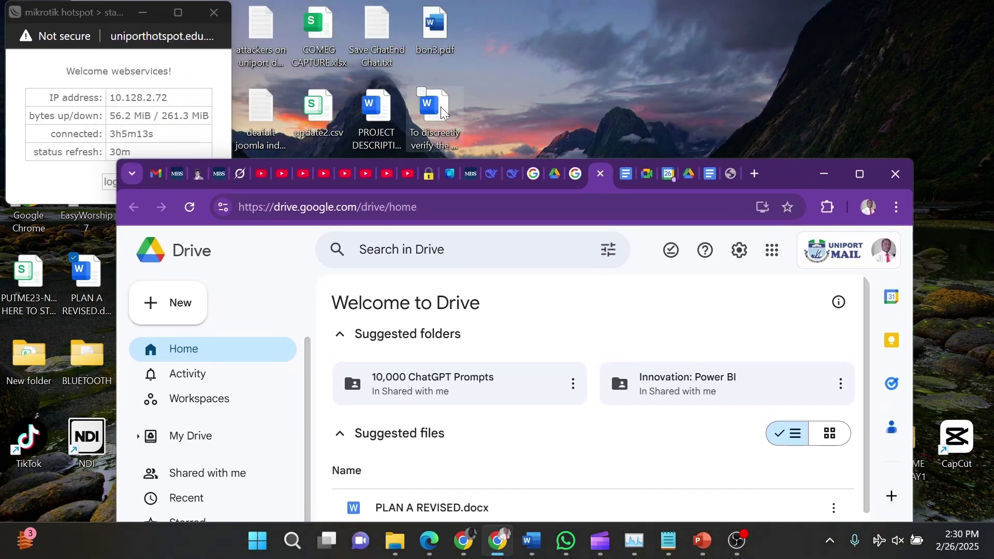
drag(435, 116, 628, 440)
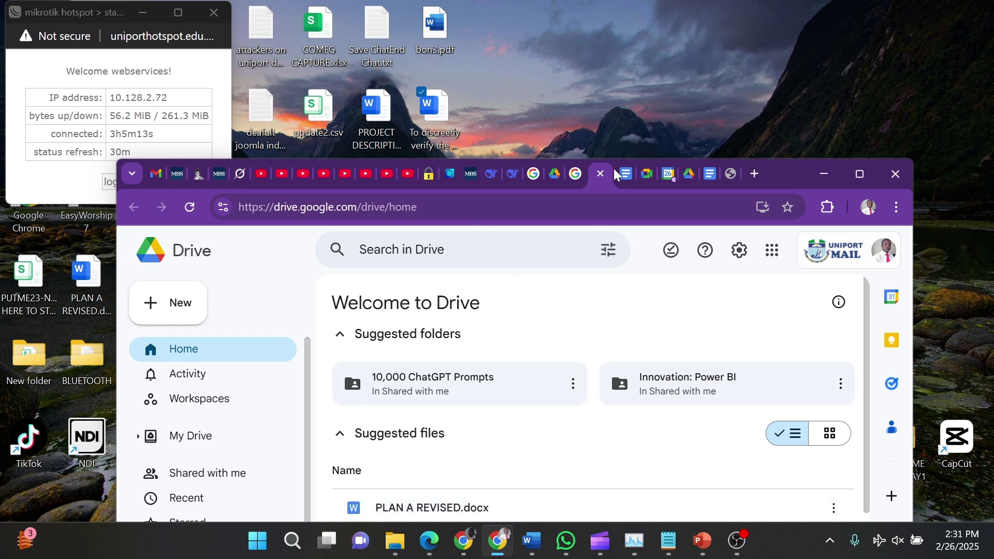
drag(784, 176, 775, 15)
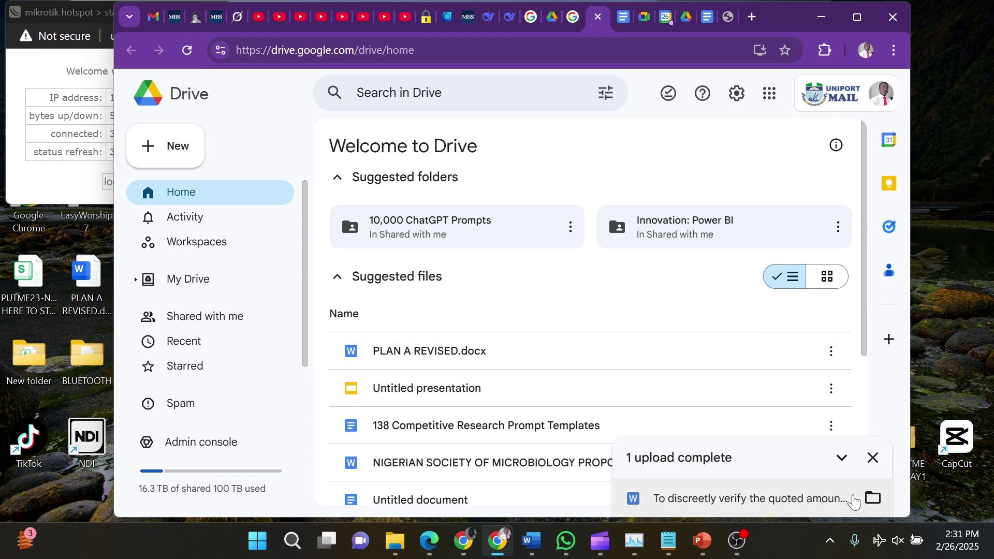
click(872, 499)
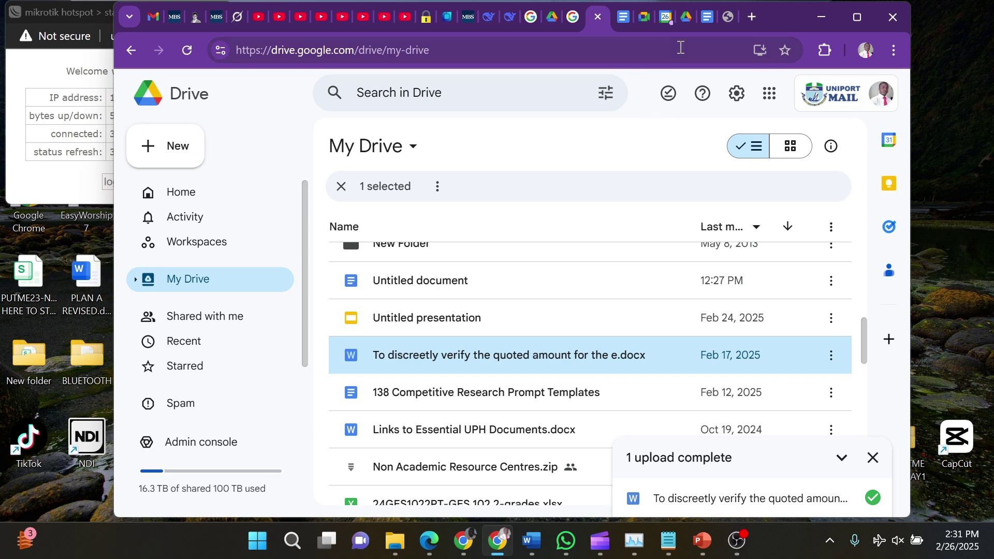
Maximize the My Drive window, then switch to PowerPoint slide 8, Hands-on with Google Drive
click(857, 17)
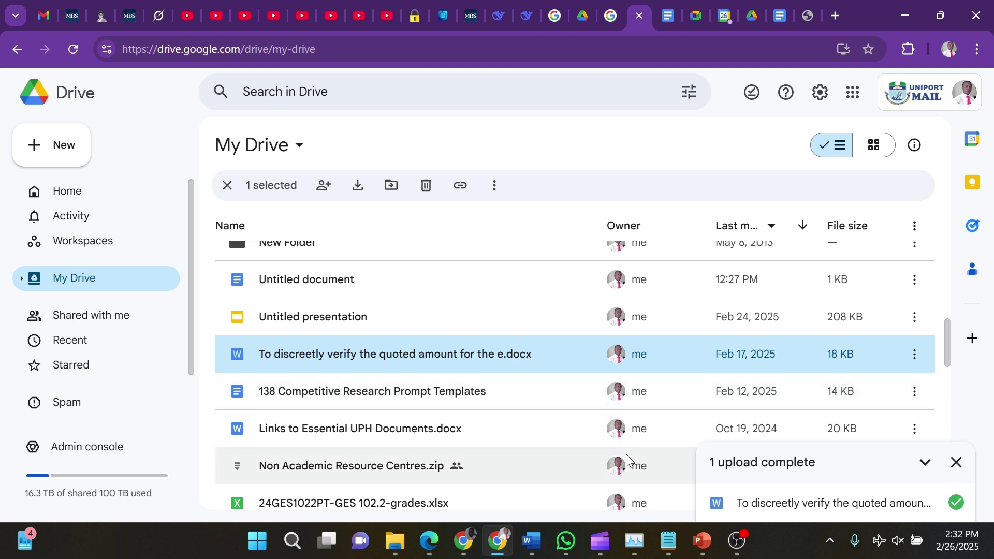
mouse_move(593, 554)
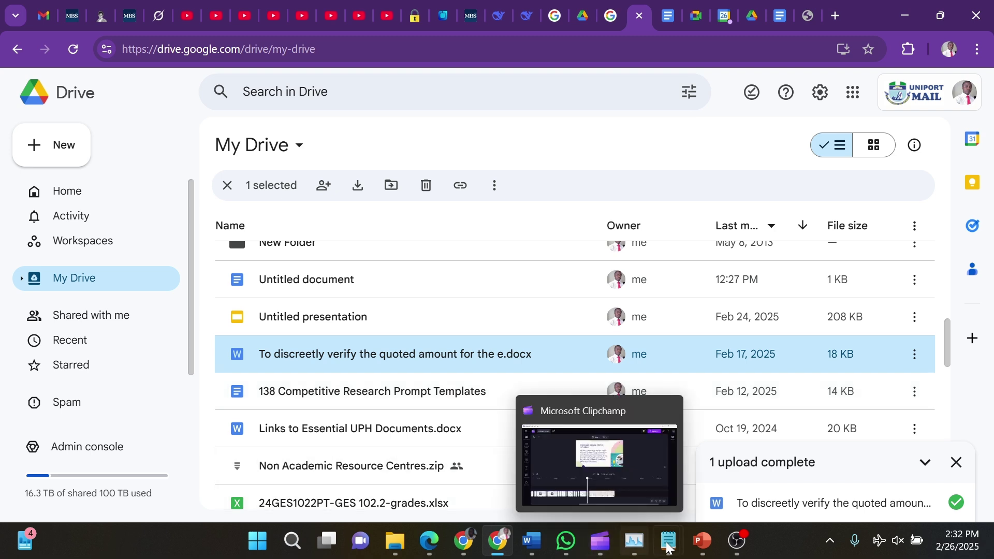
click(701, 541)
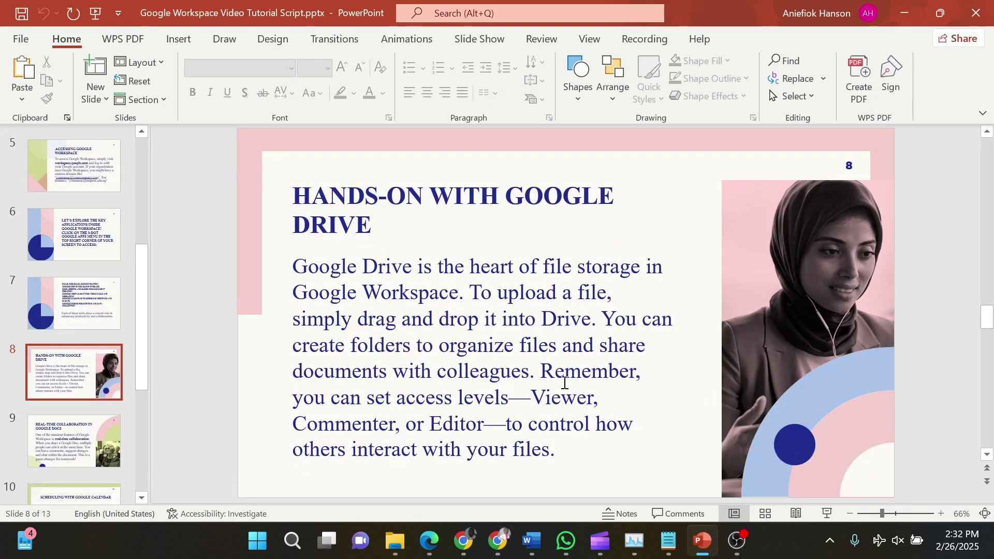
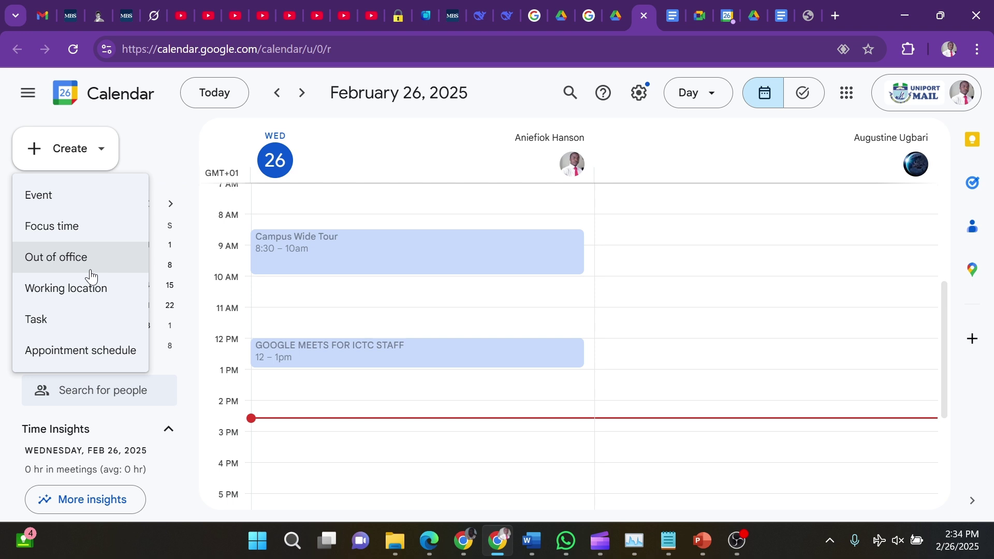
Start a 3pm event on February 26 and title it 'Visitation of Alumni'
click(66, 195)
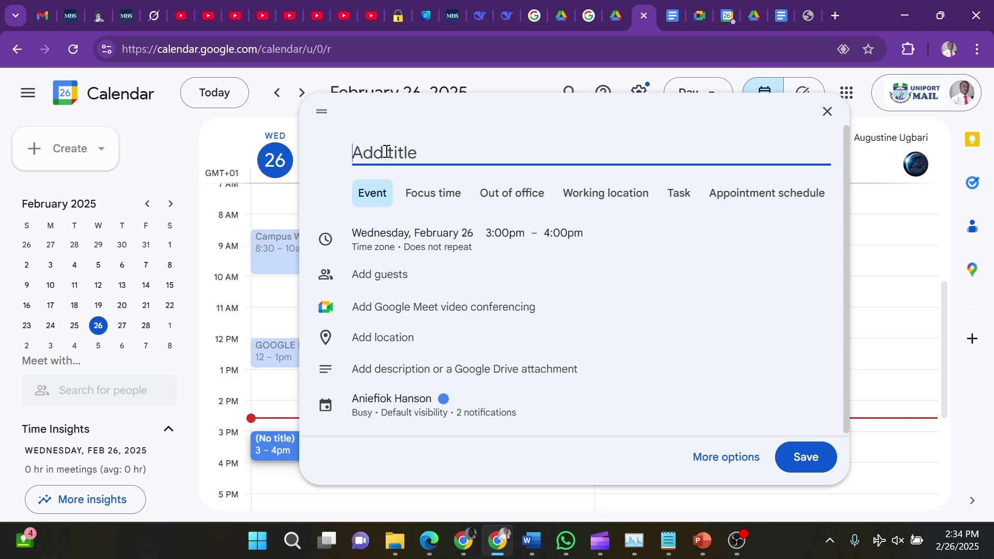
text(Visitation of)
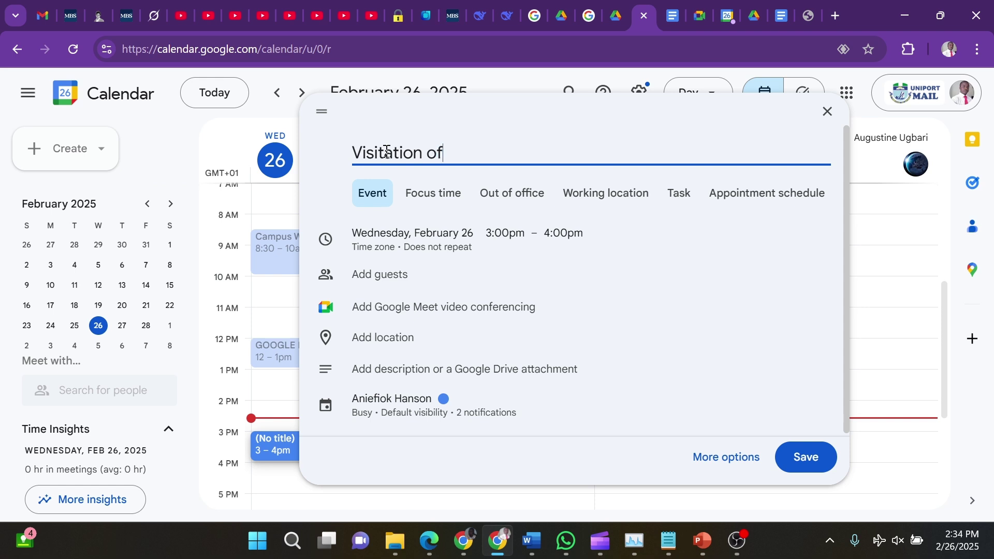
text( Alumni)
Move the event to Thursday, February 27, starting at 12:00pm
click(400, 241)
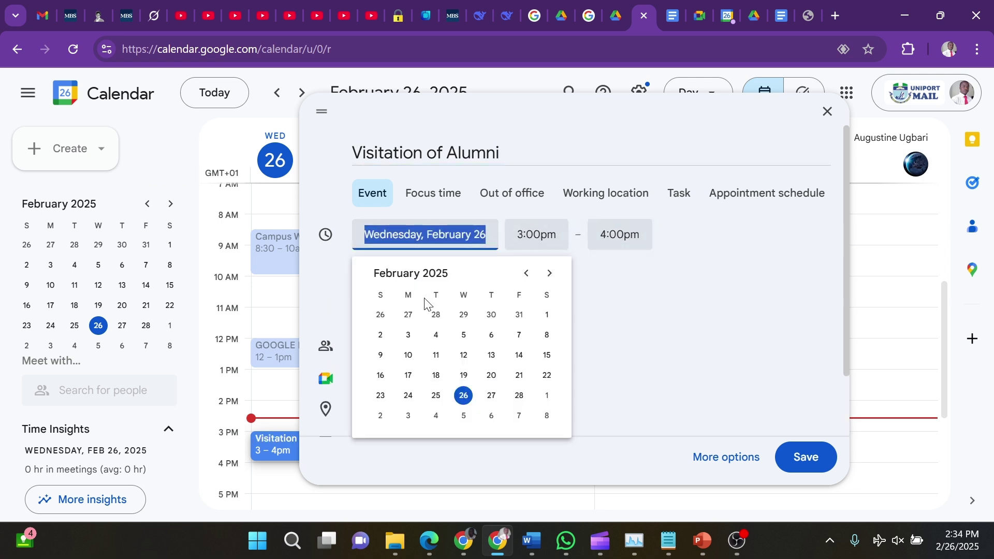
click(492, 396)
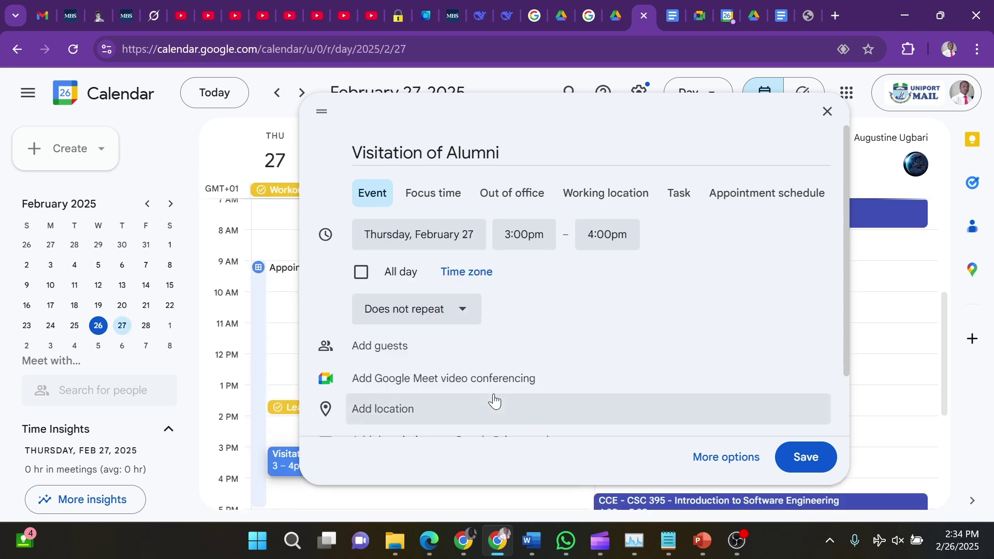
click(516, 237)
scroll(533, 308, up, 6)
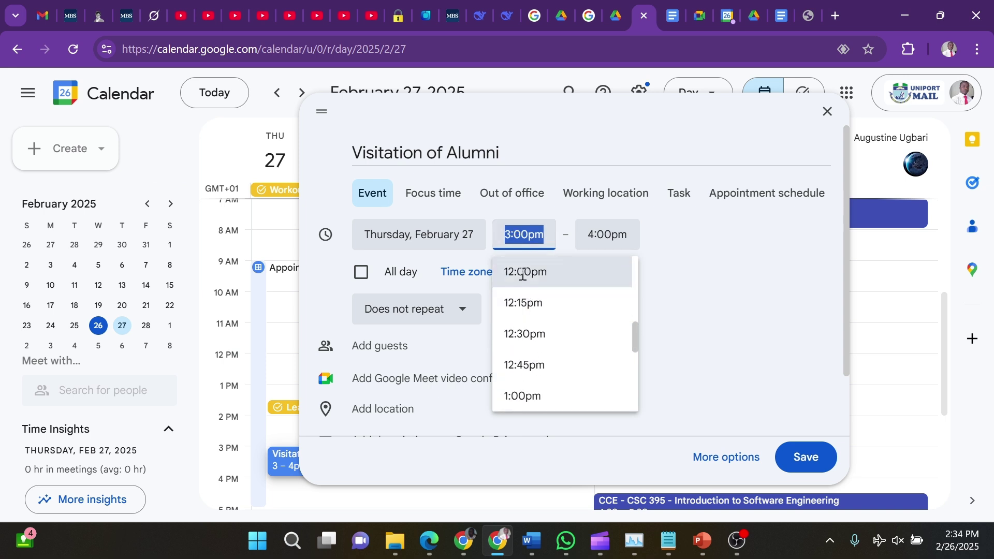
click(521, 273)
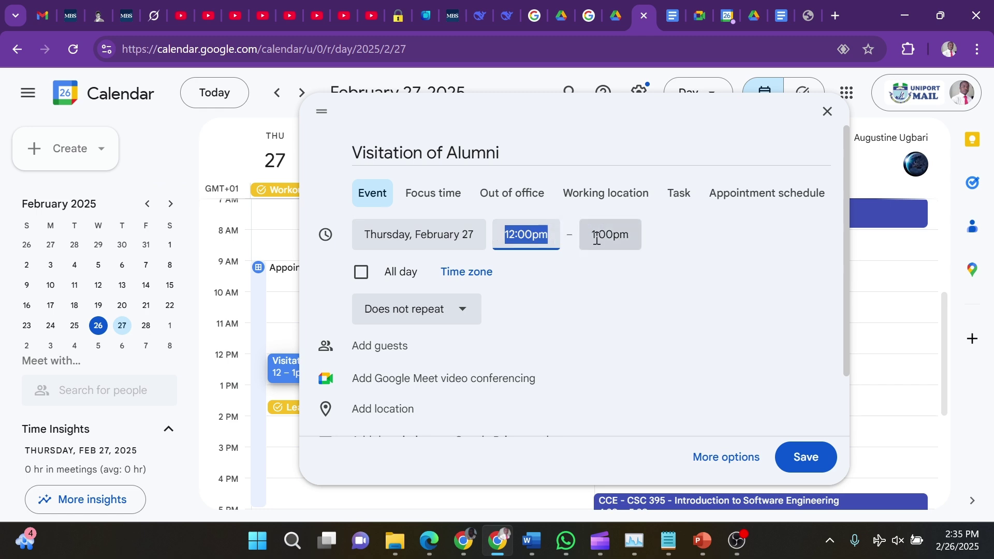
Save the 12–1pm Visitation of Alumni event and bring up the Create menu
click(813, 465)
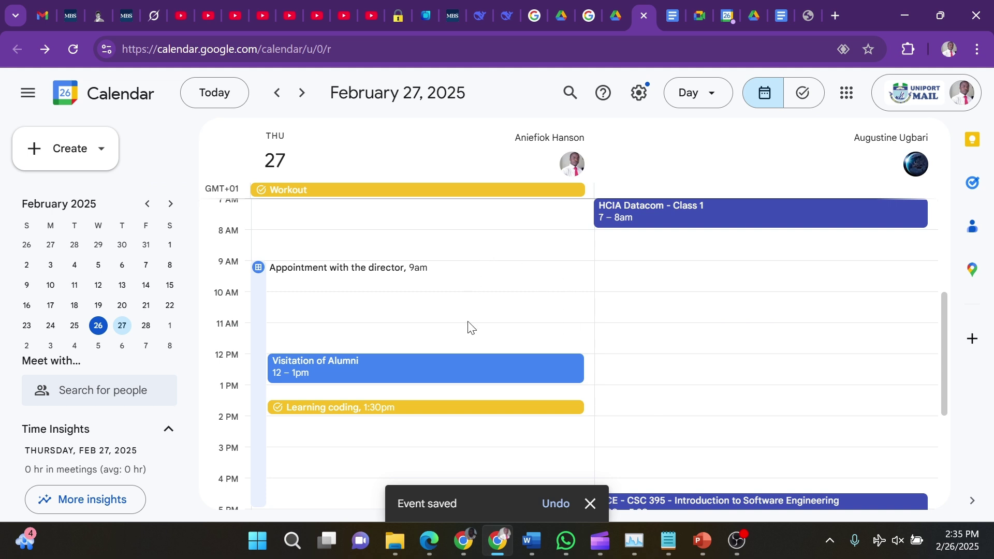
scroll(471, 324, down, 2)
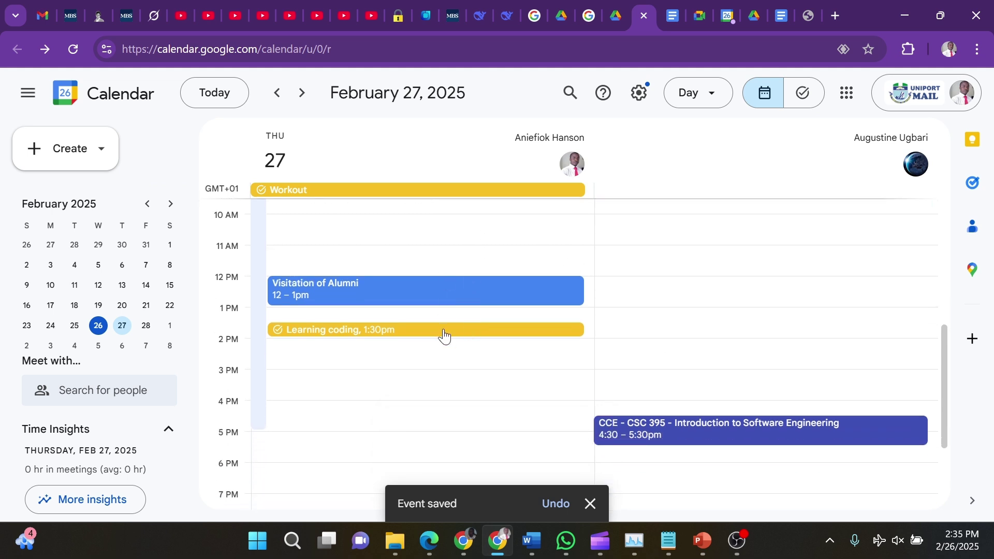
scroll(417, 294, up, 5)
scroll(420, 301, down, 5)
scroll(420, 303, down, 3)
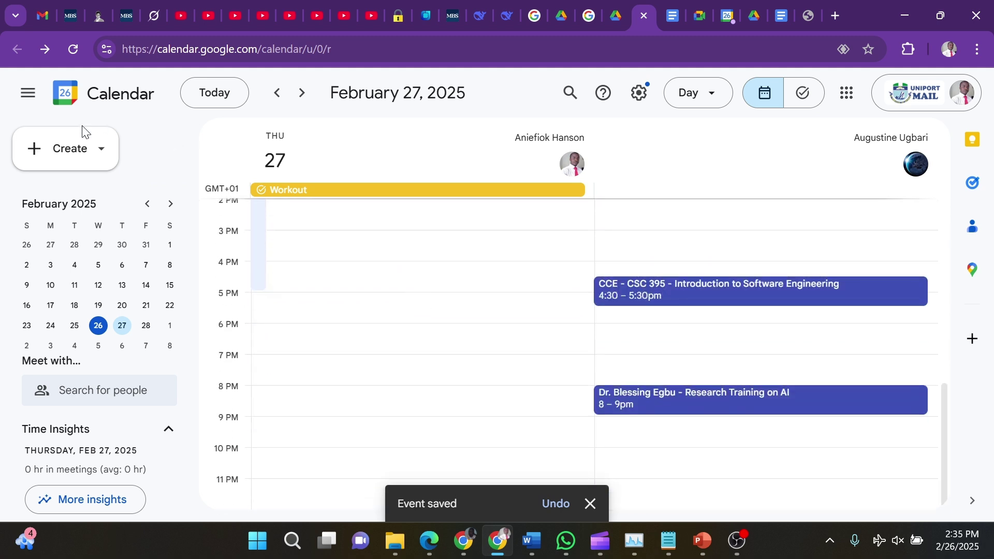
click(69, 149)
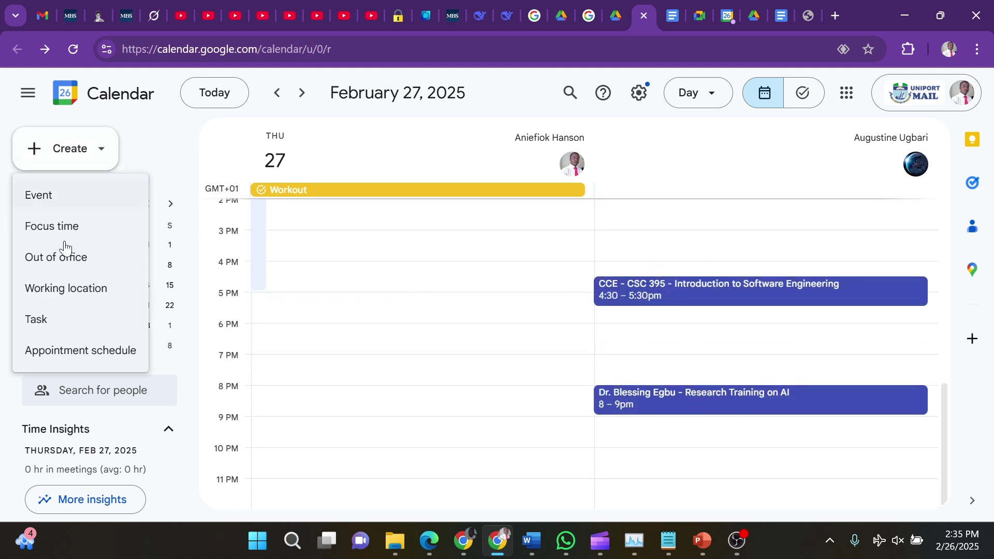
Start a new task titled 'study time for maths', correcting the typo
click(59, 323)
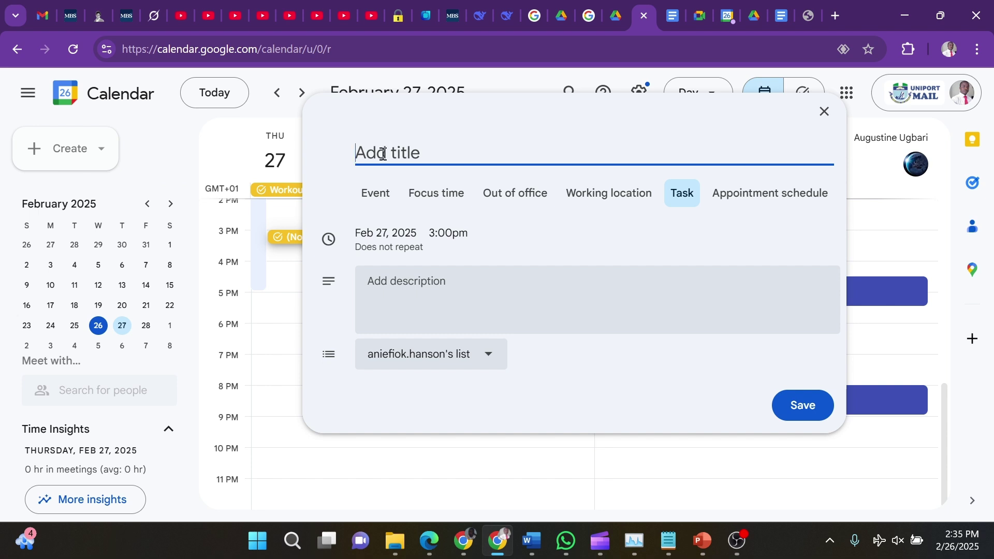
text(study time fo )
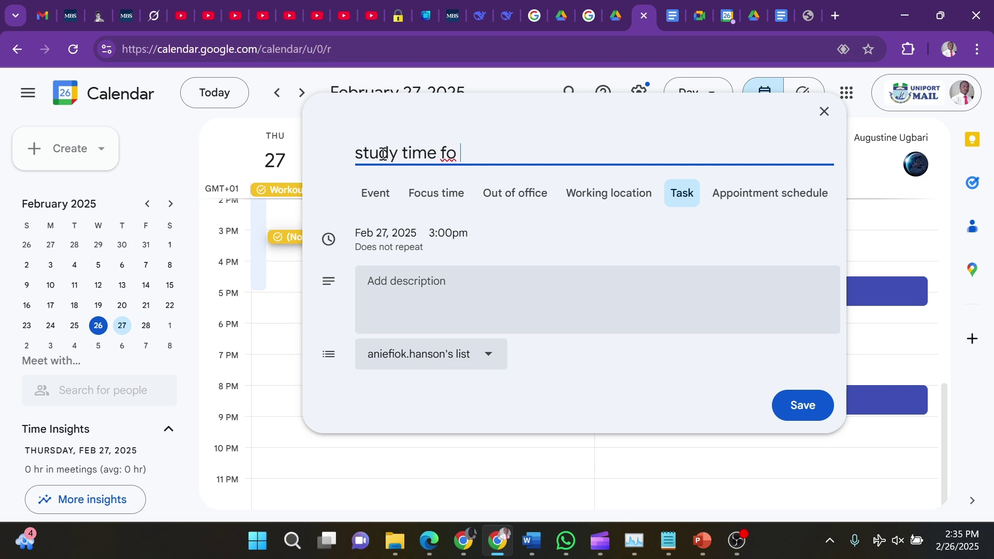
text(maths)
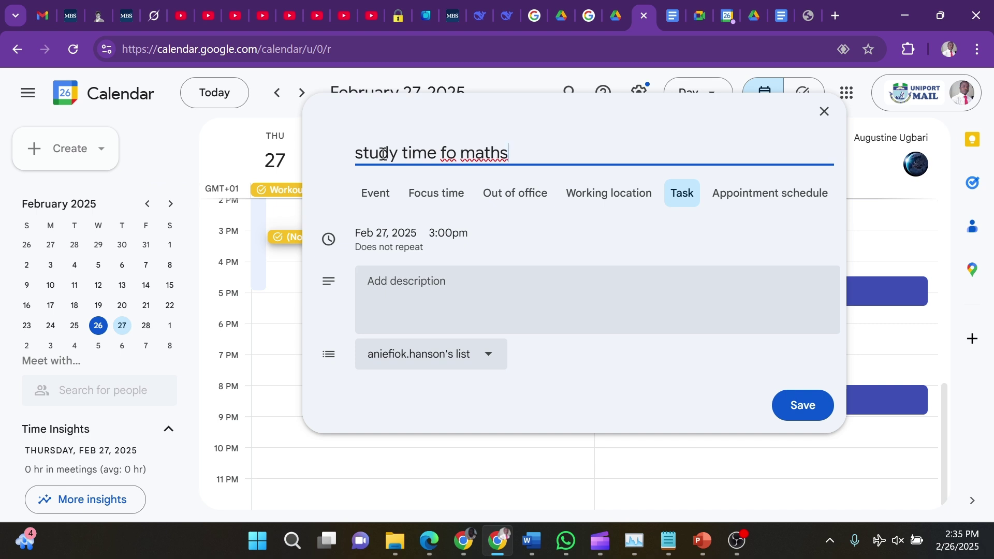
key(Left)
key(Left)
key(Left)
key(Left)
key(Left)
text(r)
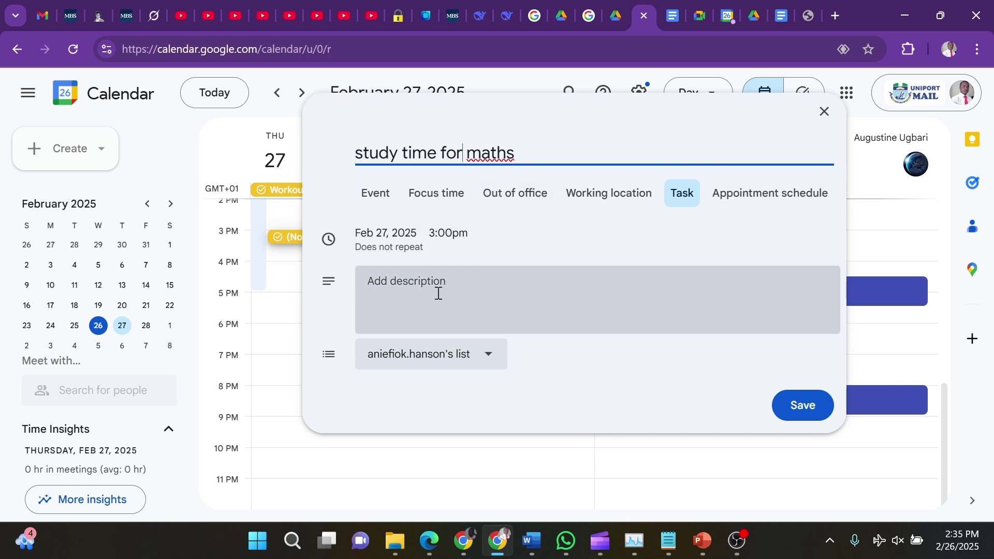
Give the task the description 'Mathematics study time'
click(439, 294)
text(mathem,antics)
key(BackSpace)
key(BackSpace)
key(BackSpace)
key(BackSpace)
key(BackSpace)
key(BackSpace)
key(BackSpace)
key(BackSpace)
key(BackSpace)
key(BackSpace)
key(BackSpace)
key(BackSpace)
key(BackSpace)
key(BackSpace)
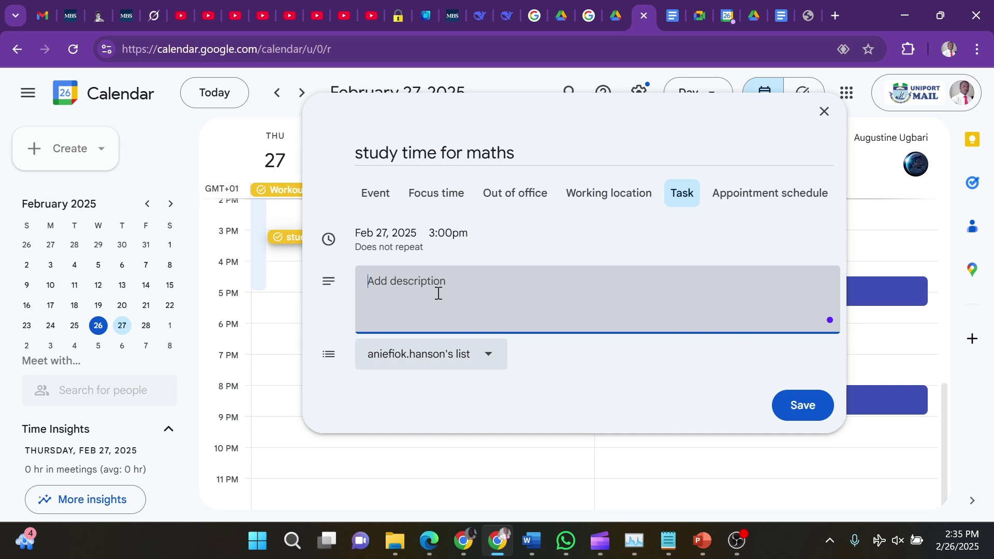
text(Mathematics study time)
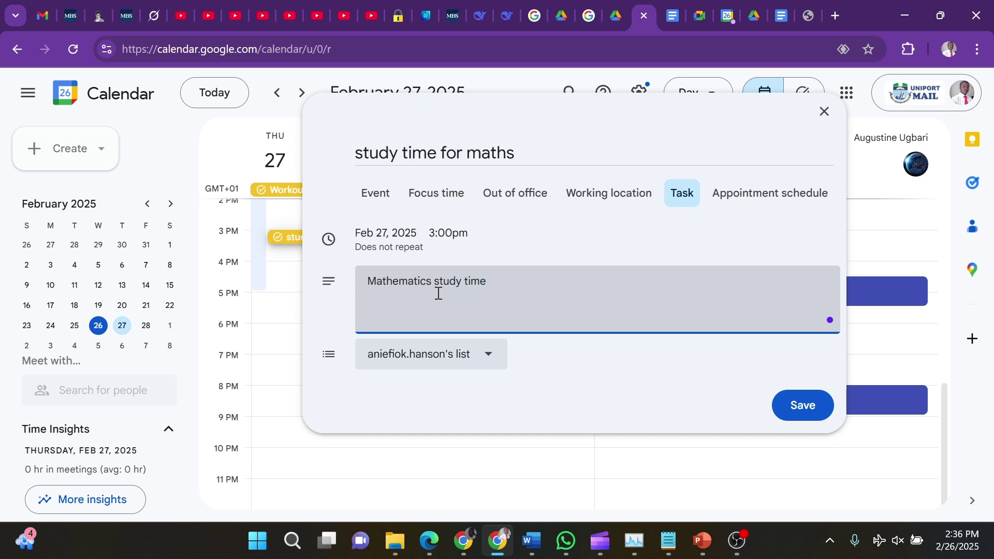
Save the 3pm 'study time for maths' task, then return to PowerPoint
click(808, 409)
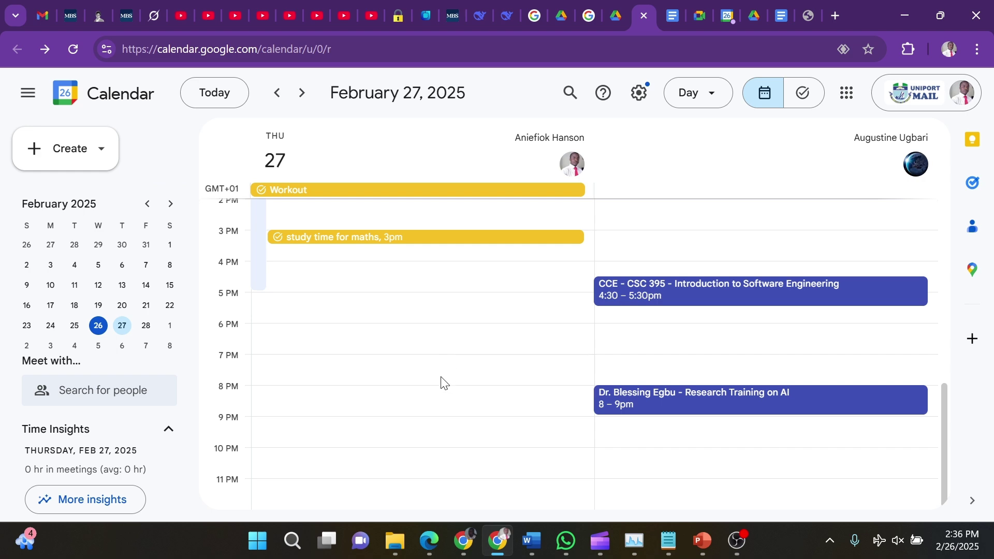
click(695, 528)
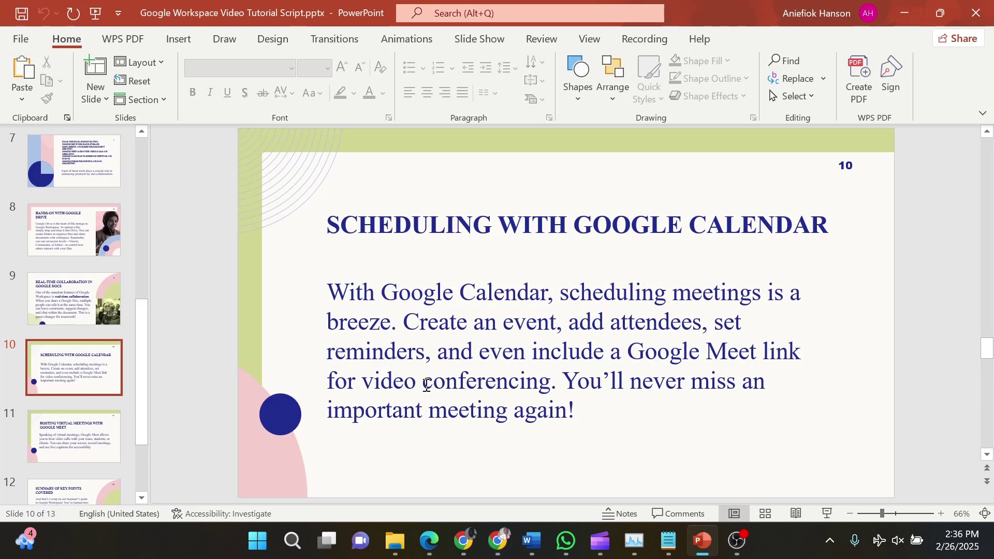
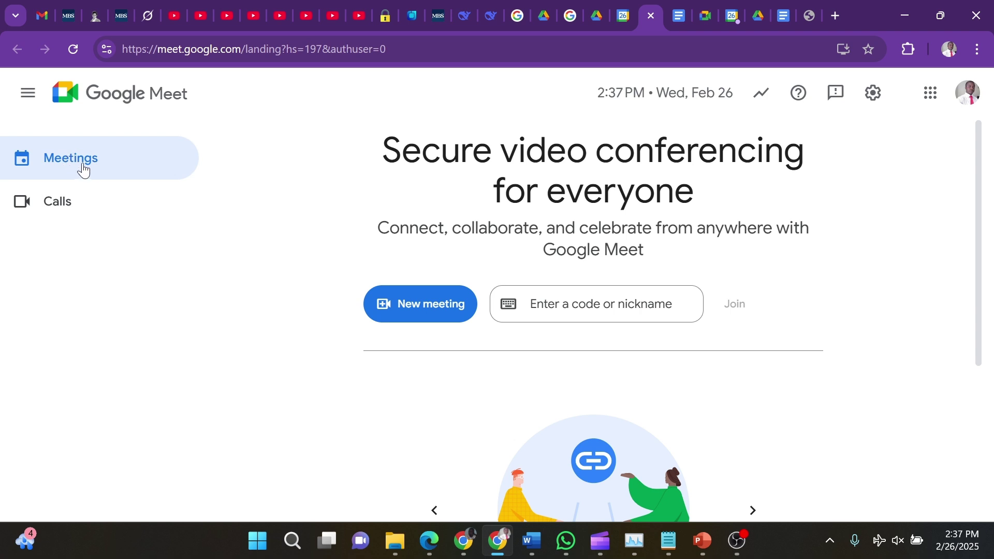
From New meeting, open a Google Calendar event with a Meet link attached
click(414, 312)
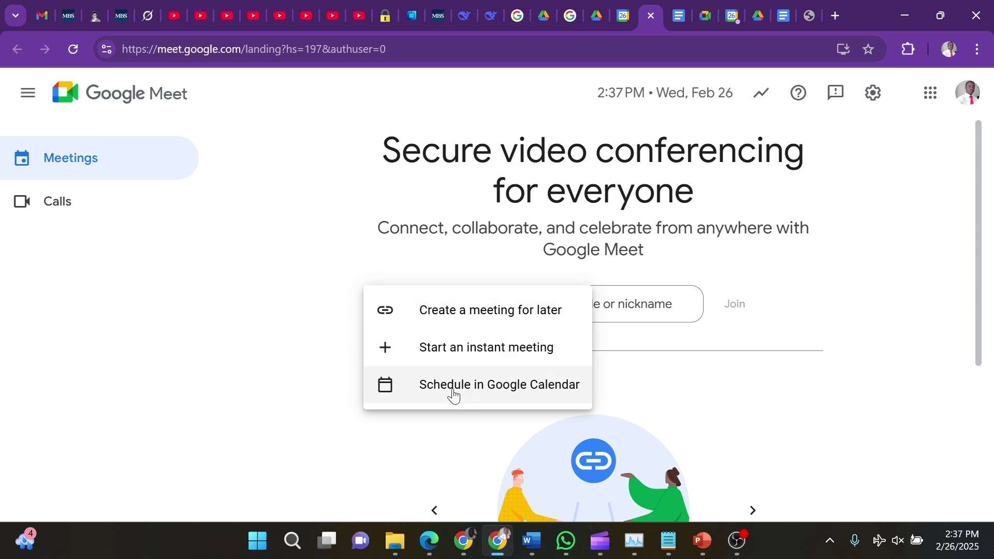
click(476, 392)
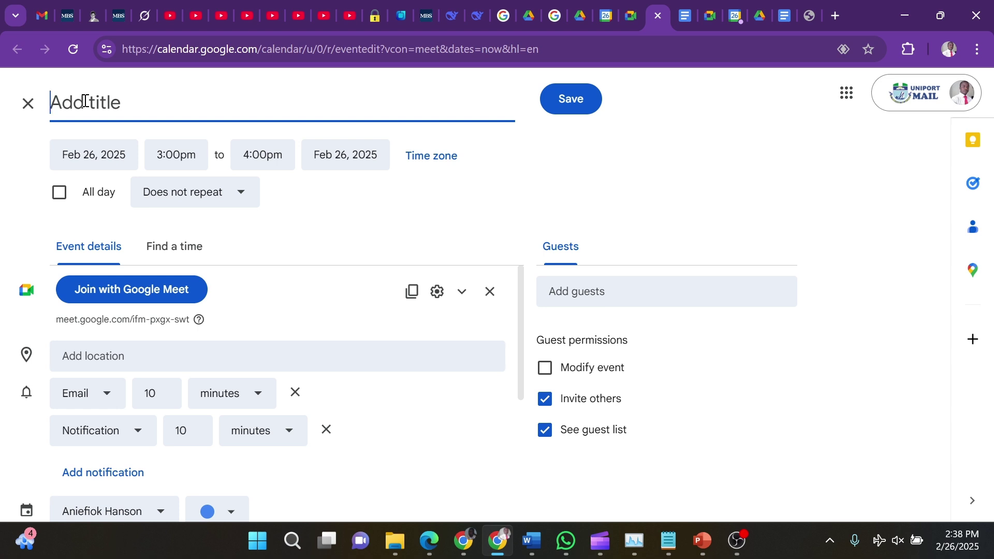
Title the event 'Meeting of Provost and Deans', set Feb 28, 2:00pm, and copy its Meet link
text(Meeting of)
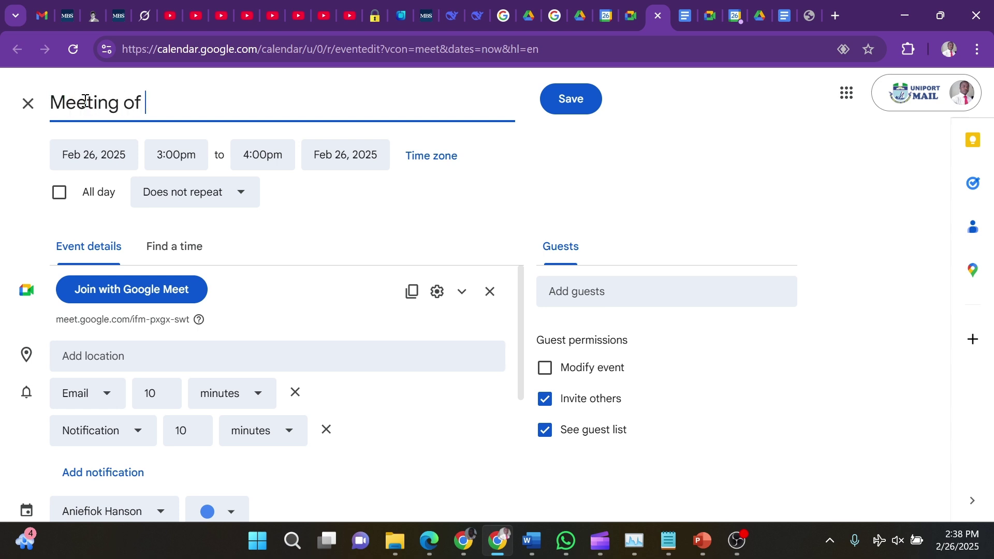
text( Provost and Deans)
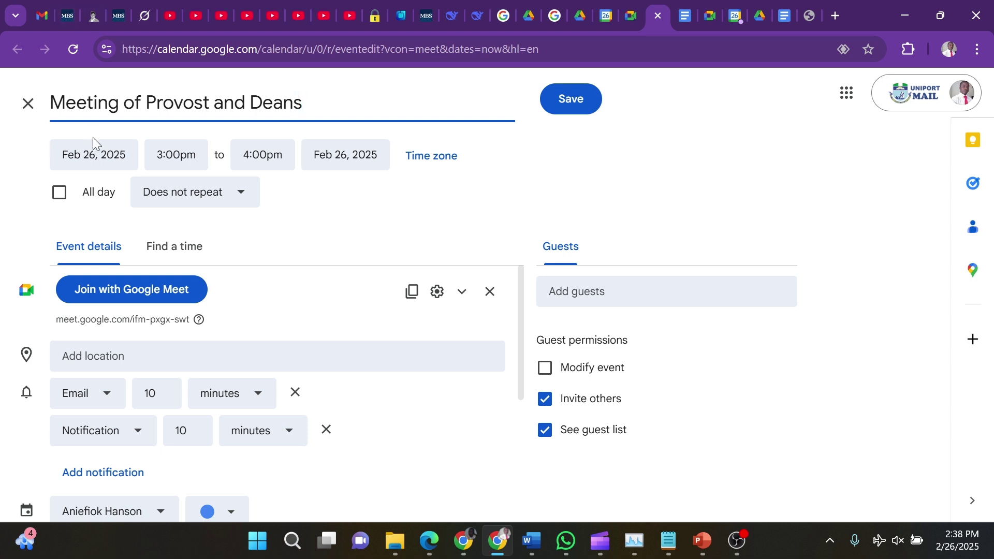
click(94, 157)
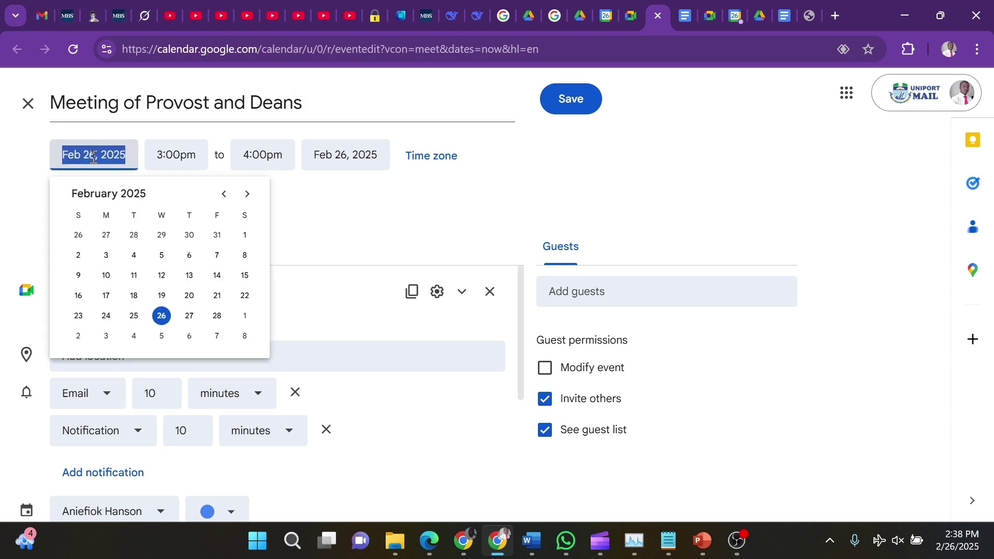
click(217, 317)
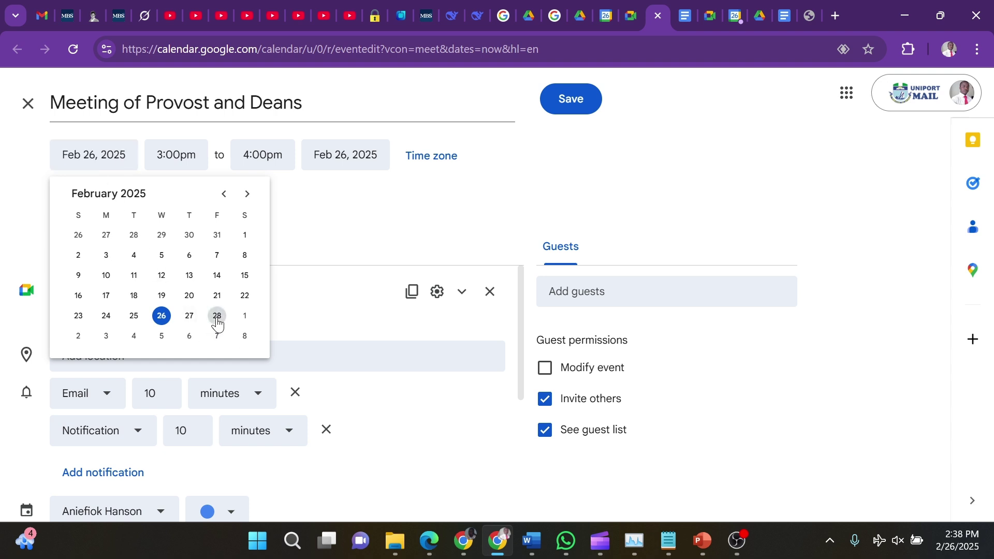
click(163, 158)
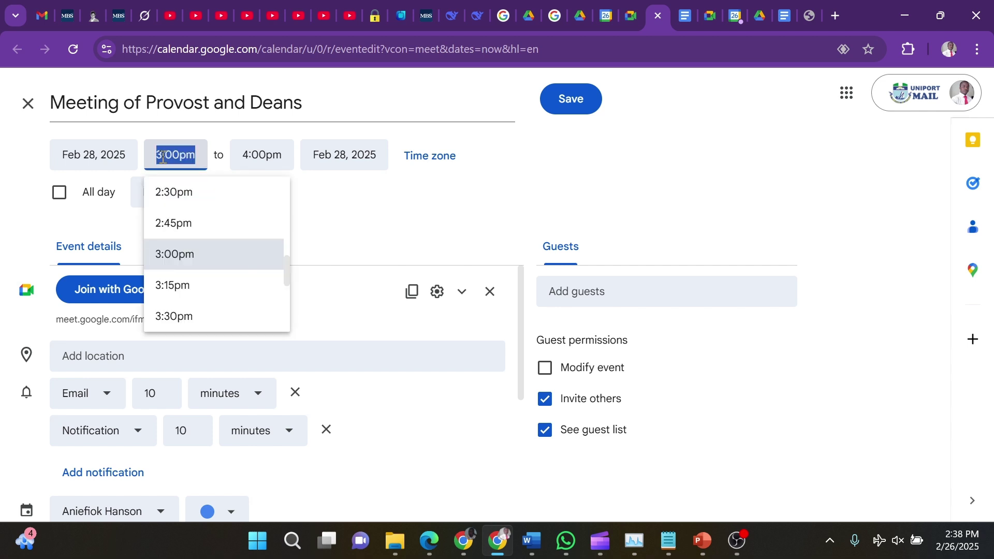
text(2)
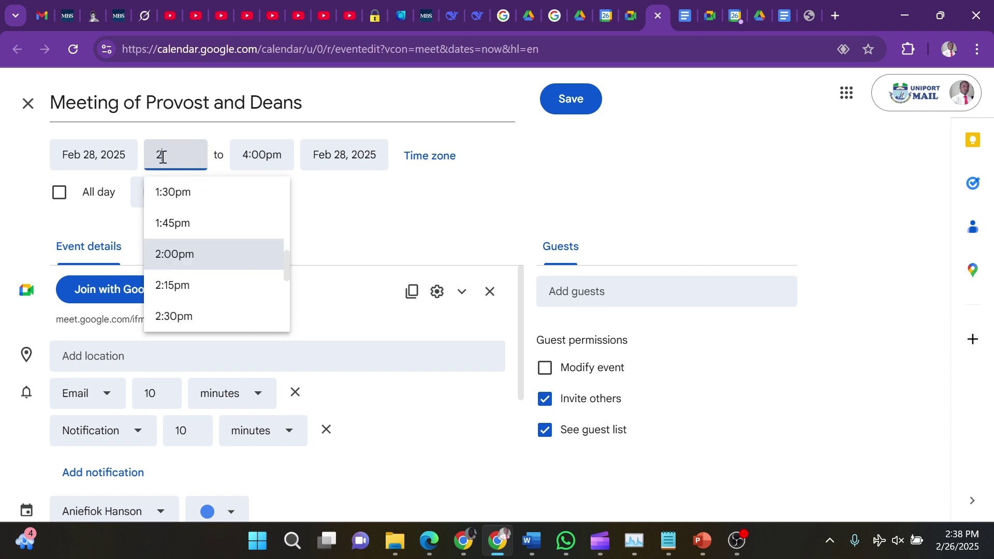
click(194, 254)
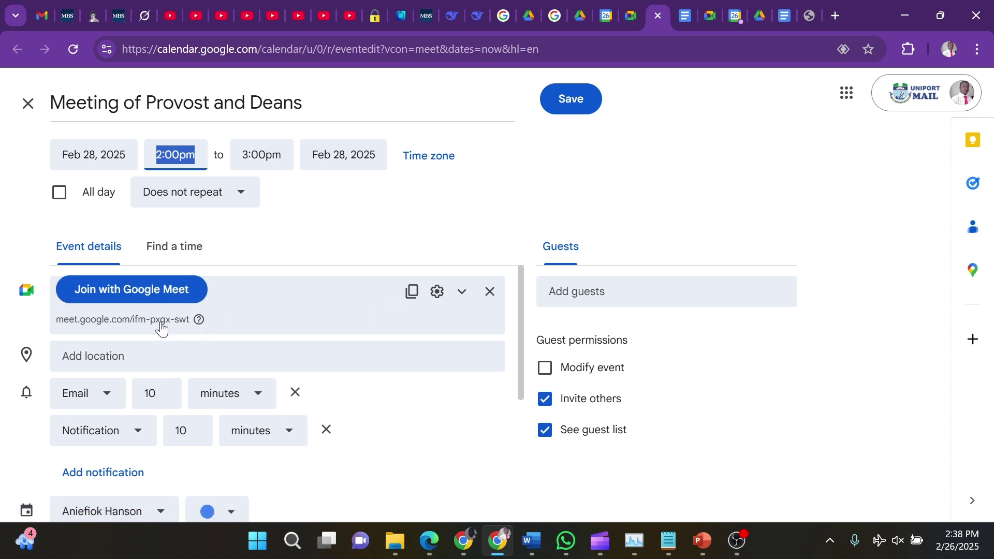
click(412, 292)
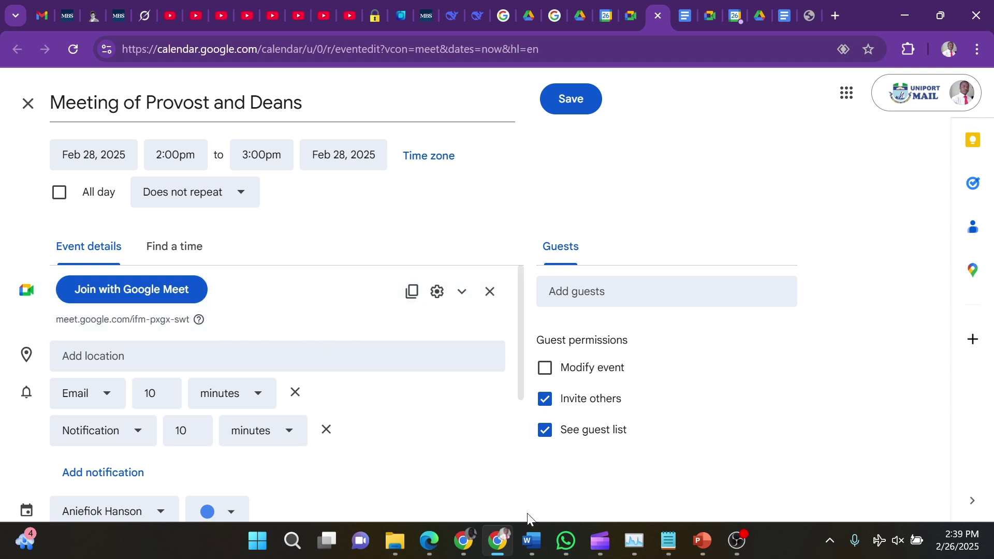
click(566, 544)
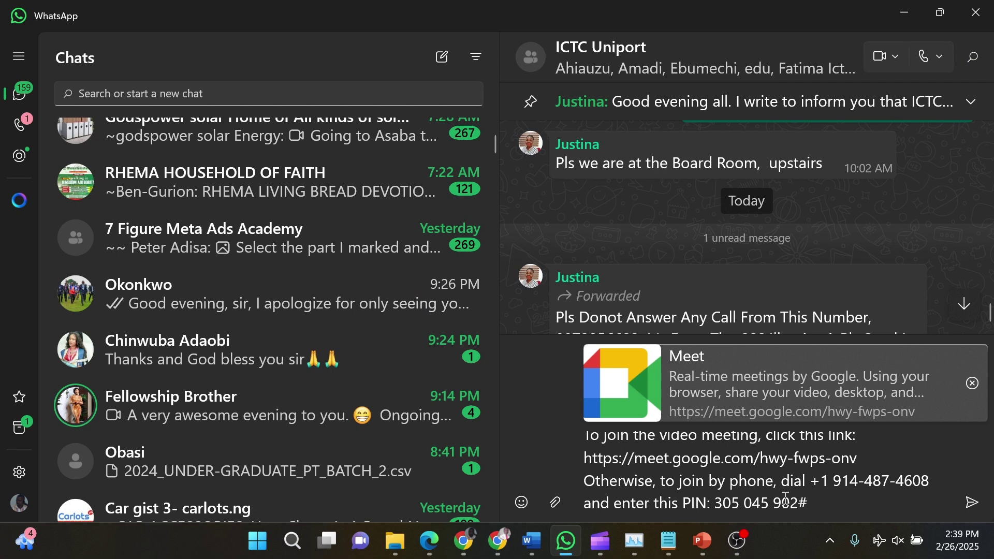
Review the WhatsApp invitation draft, then minimize WhatsApp to get back to the event
click(905, 12)
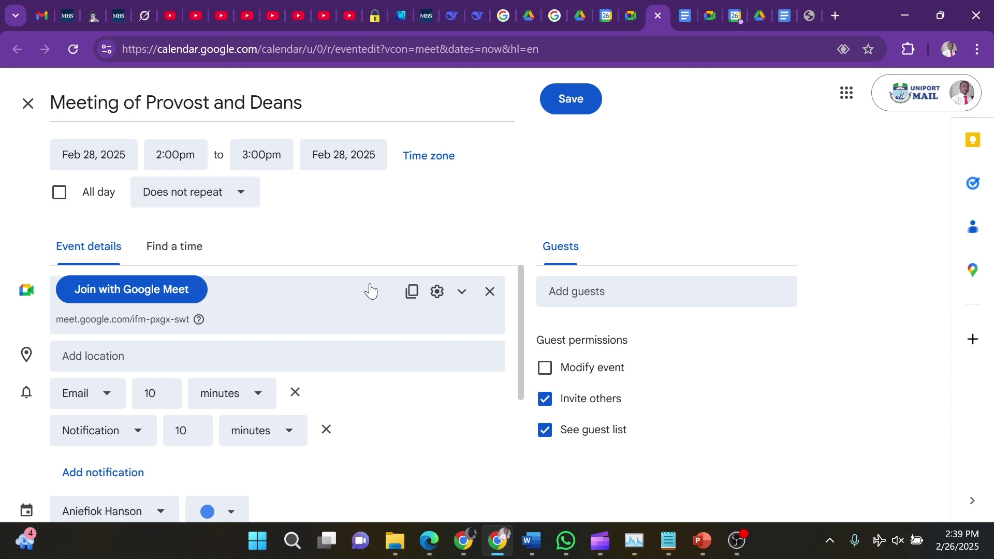
Save the event and scroll through the calendar day view
click(590, 105)
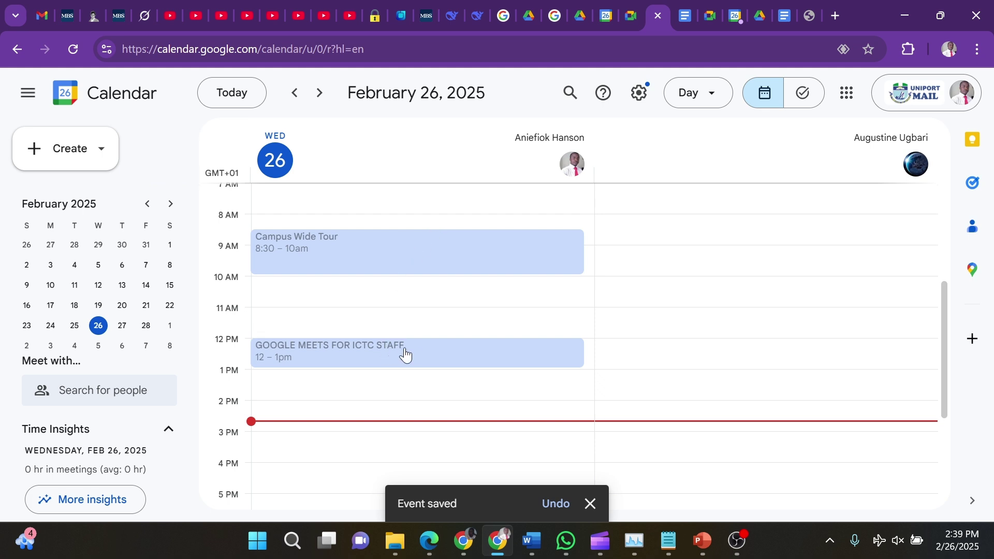
scroll(410, 352, down, 4)
scroll(410, 352, up, 6)
scroll(410, 352, down, 6)
scroll(410, 352, up, 10)
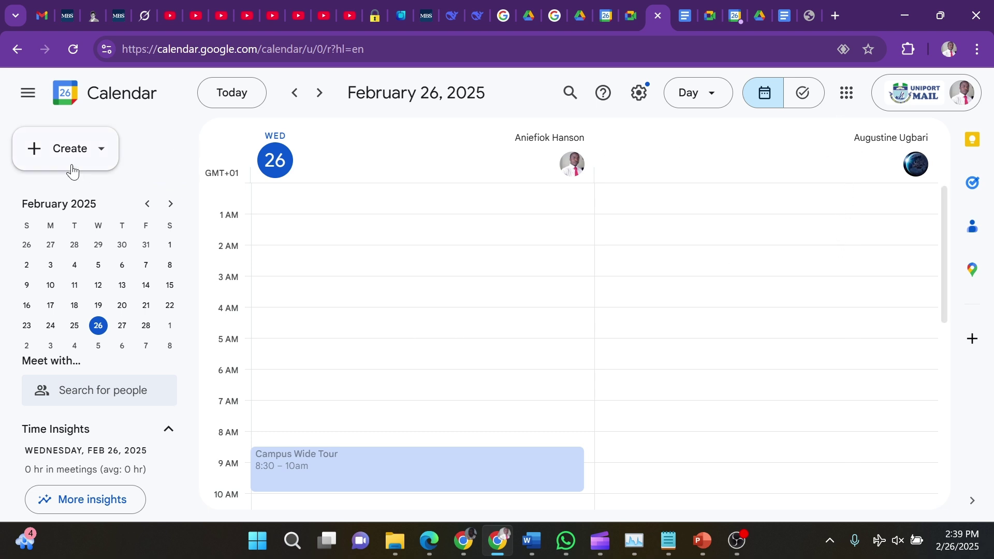
Open and dismiss the Create menu, then return to the Google Meet tab
click(54, 148)
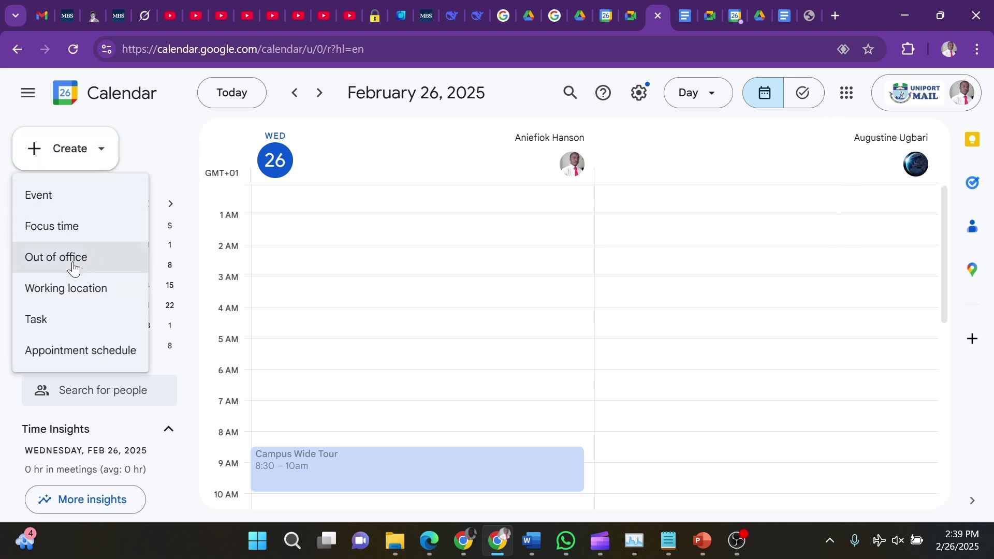
click(83, 154)
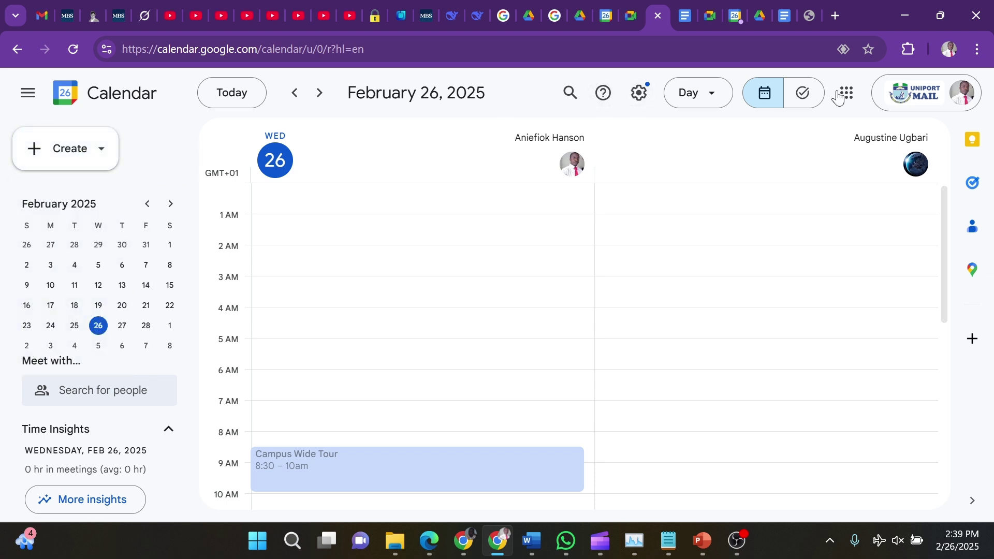
click(631, 14)
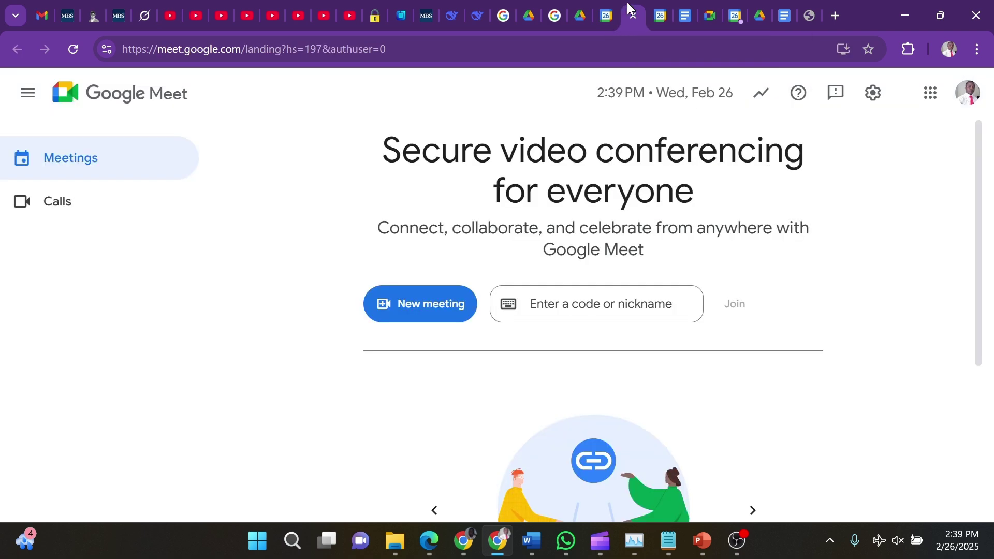
Start an instant meeting with the camera off and show the audio device settings
click(435, 306)
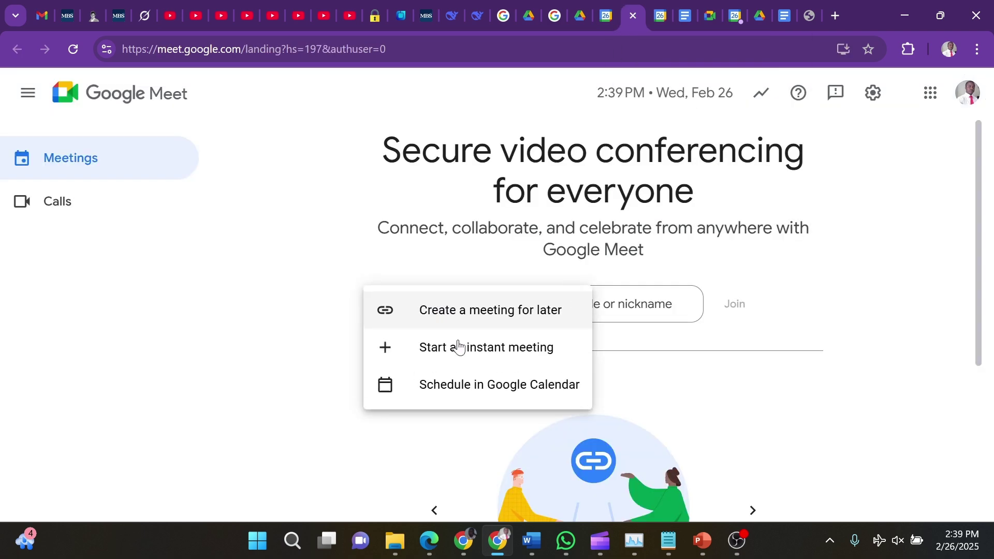
click(475, 355)
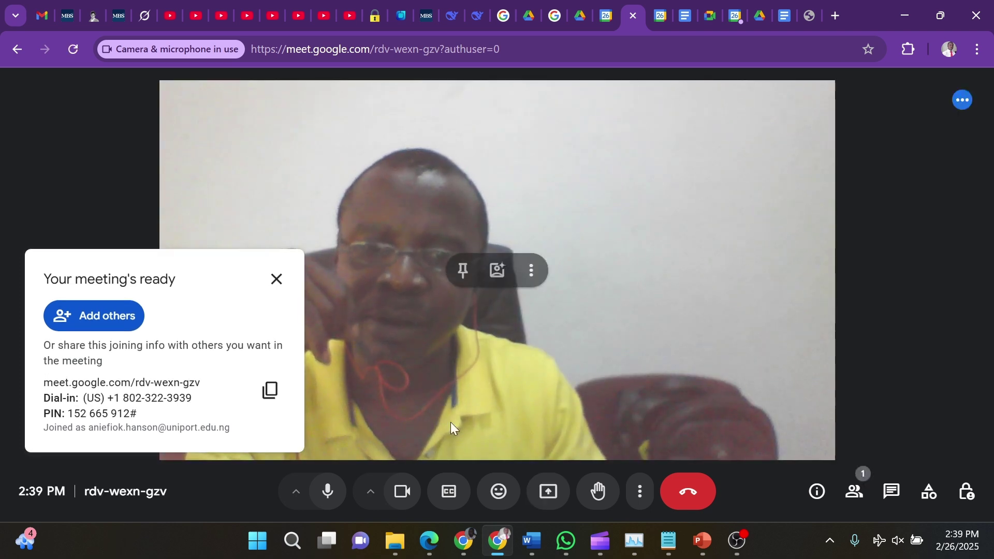
click(401, 501)
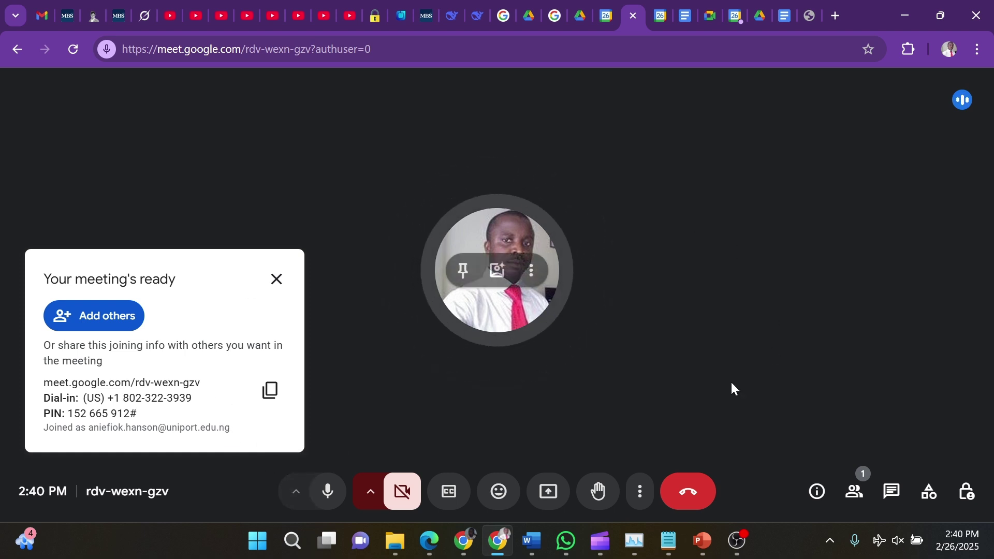
click(302, 499)
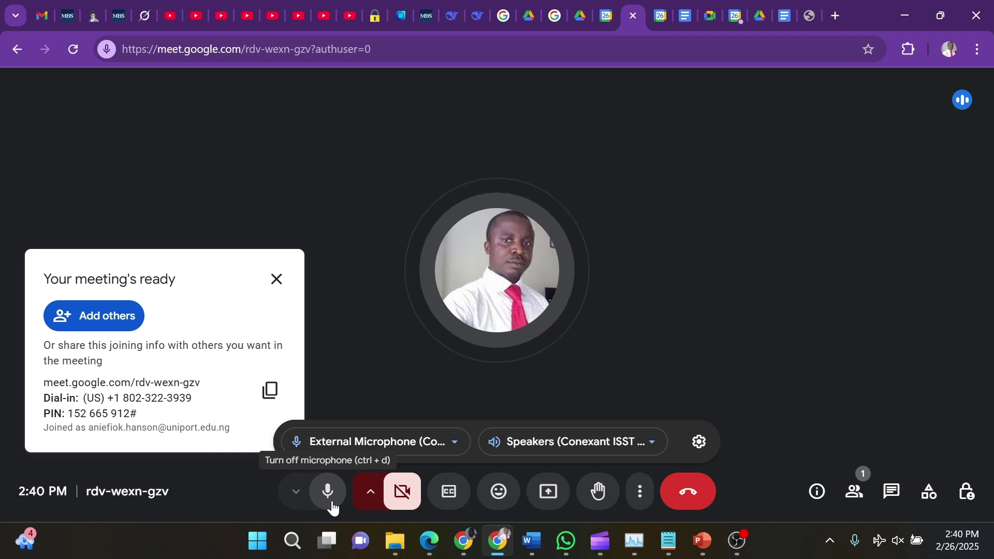
click(455, 444)
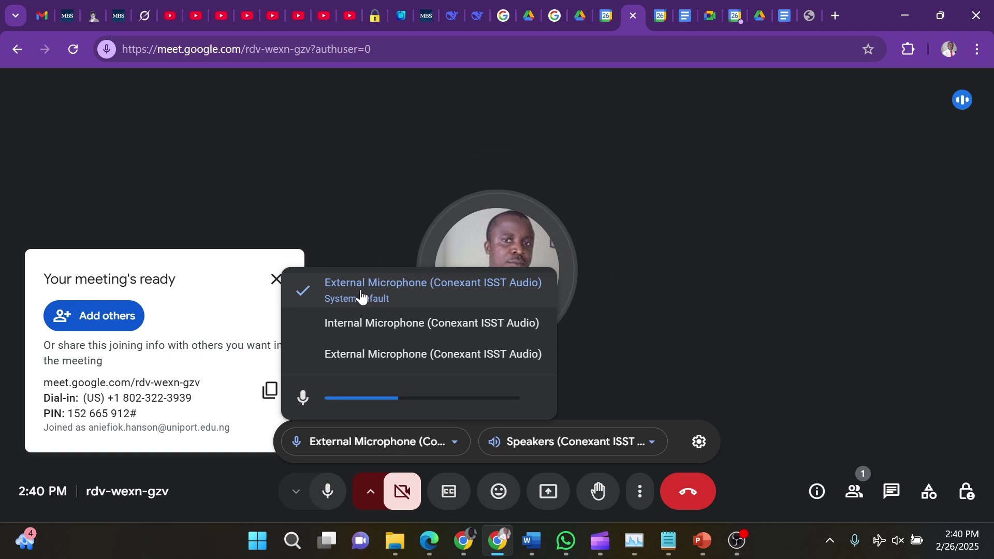
click(653, 443)
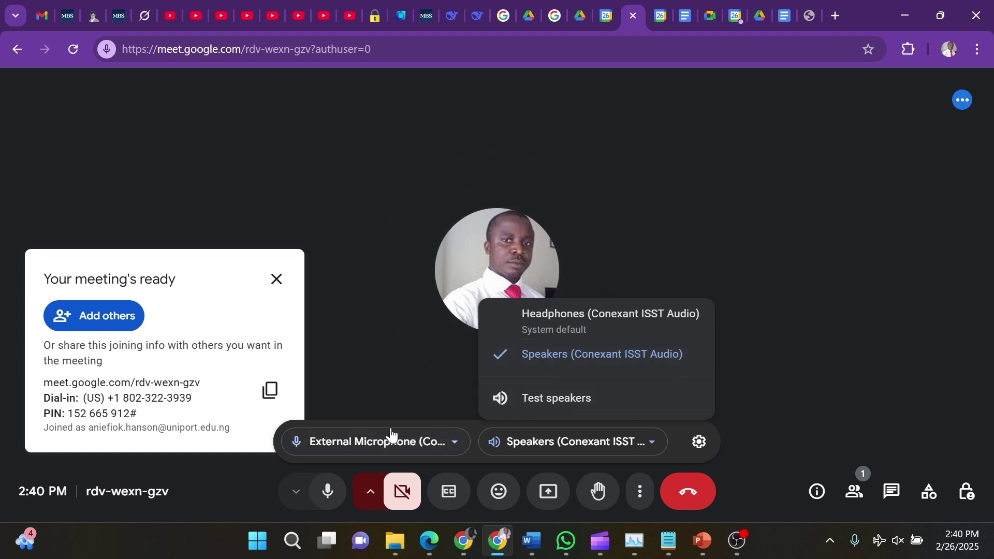
click(414, 358)
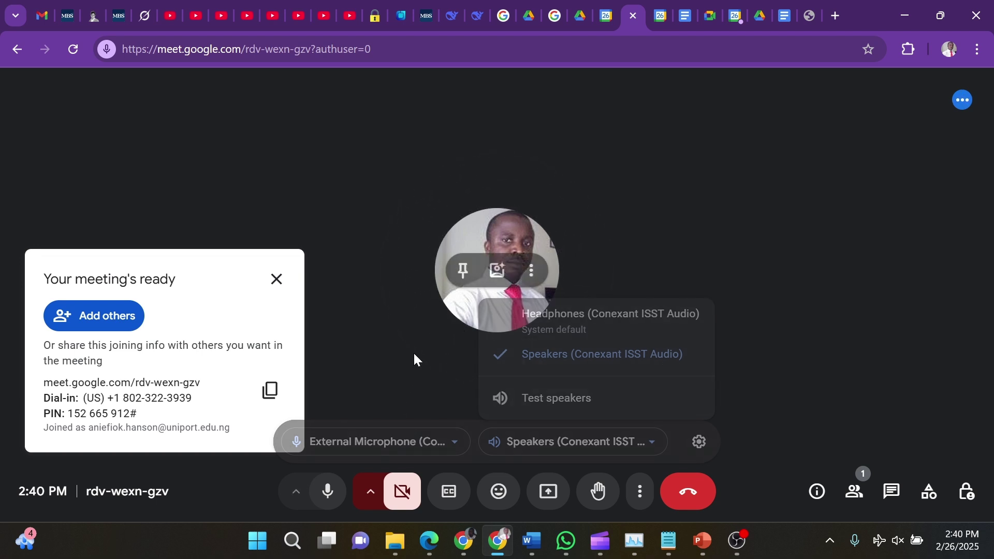
Toggle the camera on and off, close the joining info, and turn on live captions
click(405, 494)
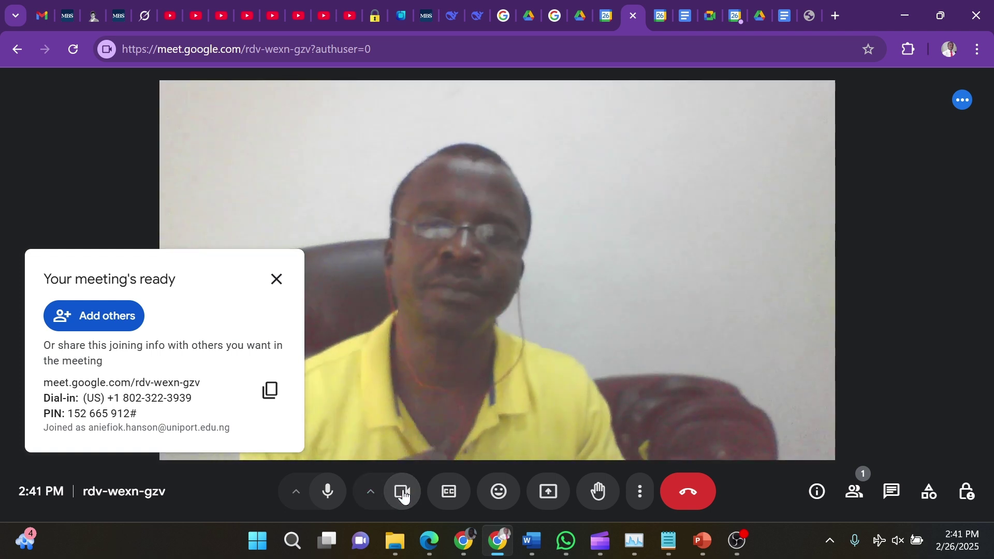
click(404, 493)
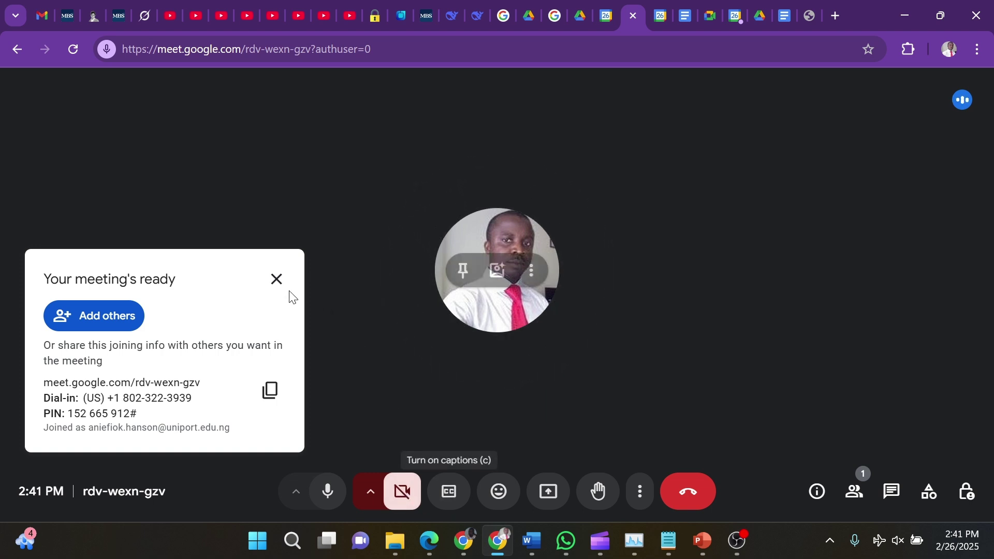
click(277, 281)
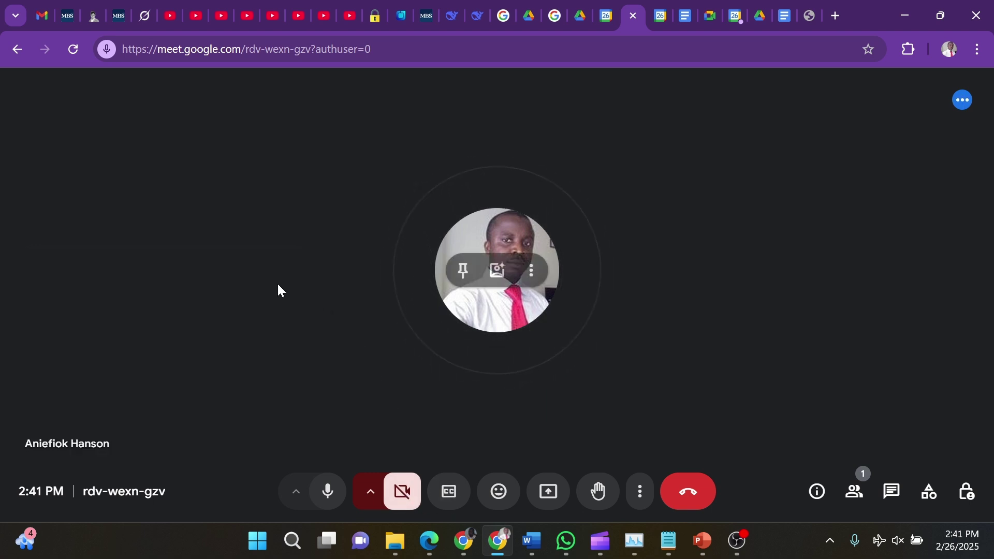
click(449, 495)
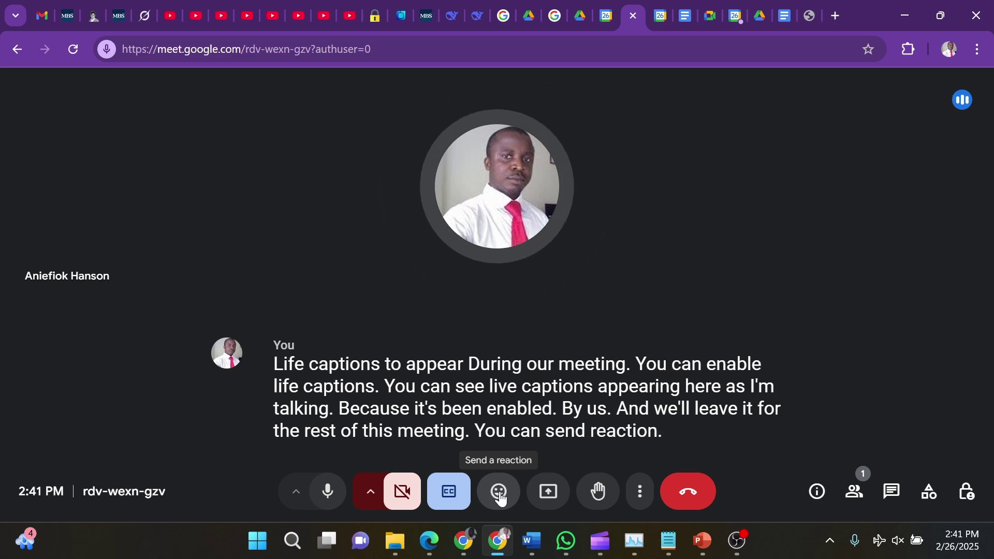
click(551, 492)
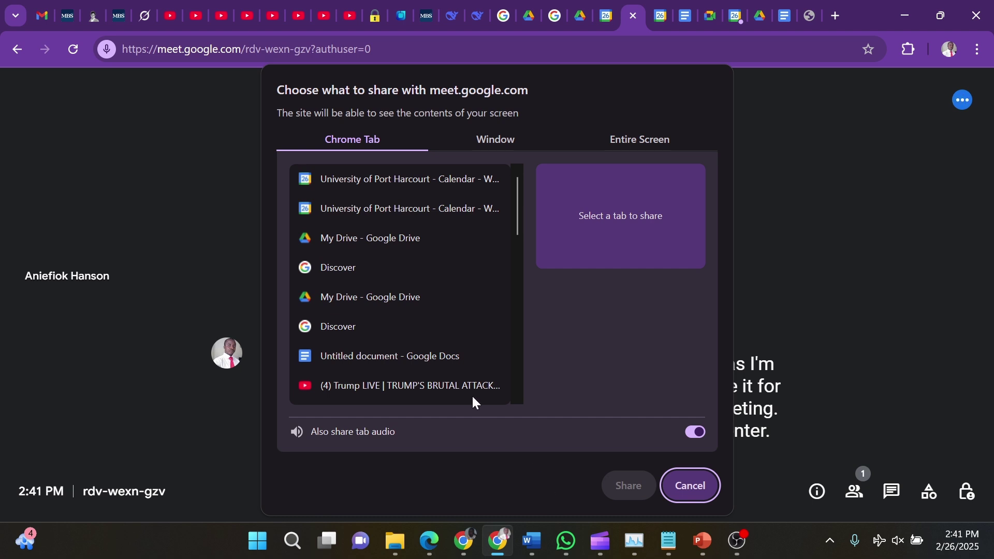
Share the University of Port Harcourt Calendar Chrome tab with the call
click(378, 177)
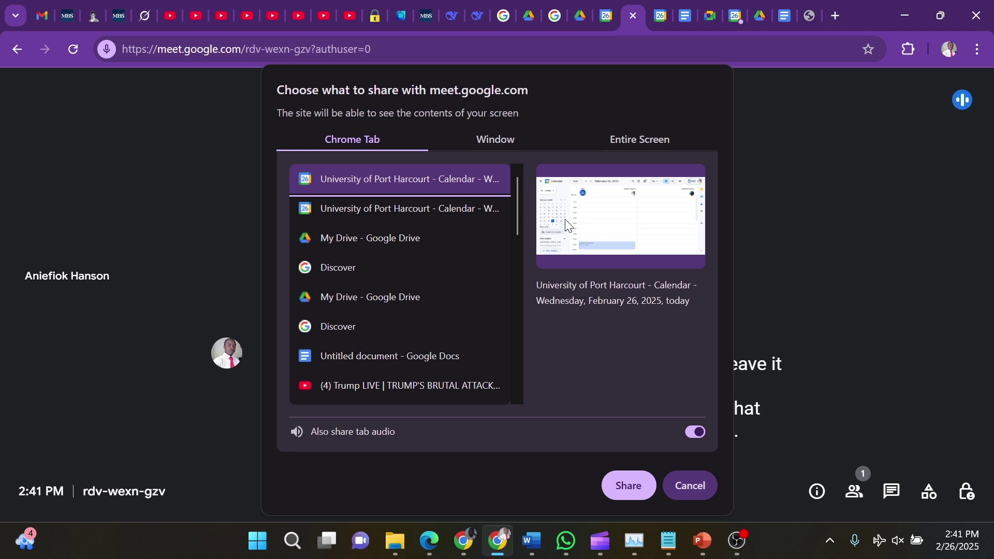
click(629, 489)
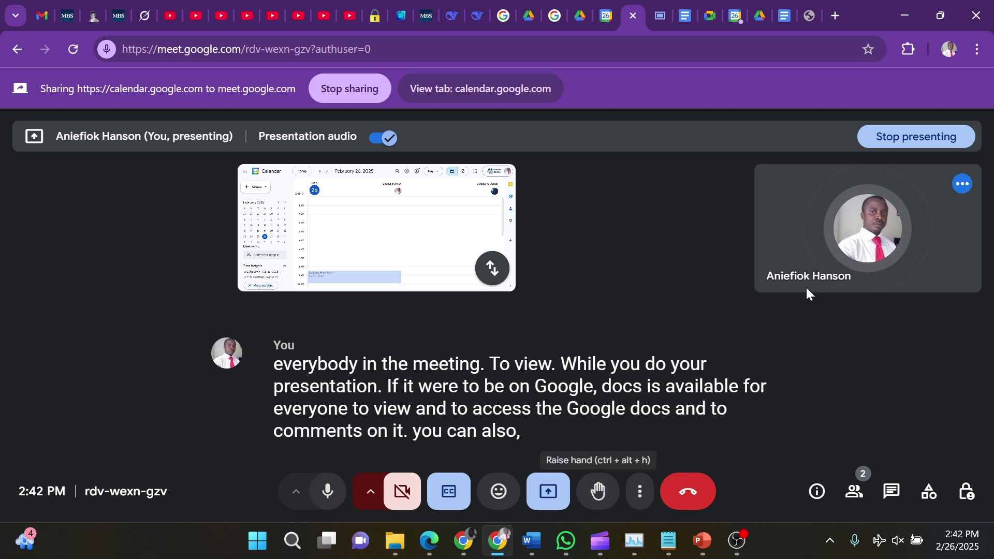
Stop presenting the Calendar tab, raise a hand, and open the More options menu
click(547, 490)
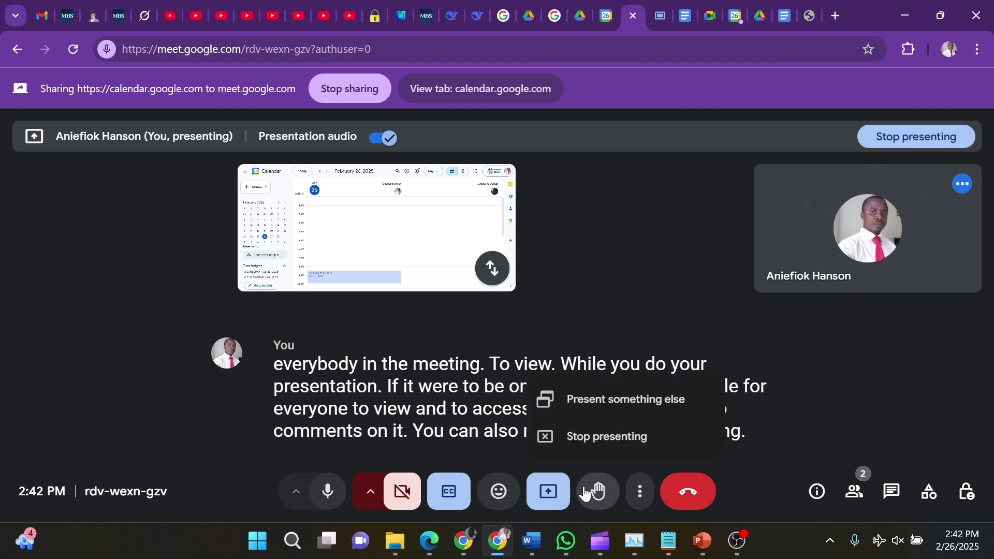
click(623, 439)
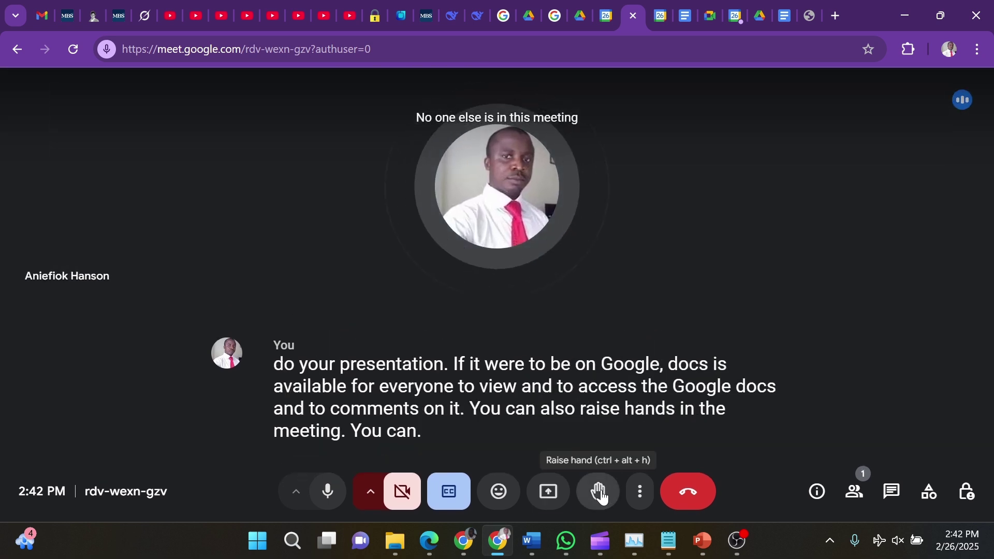
click(603, 496)
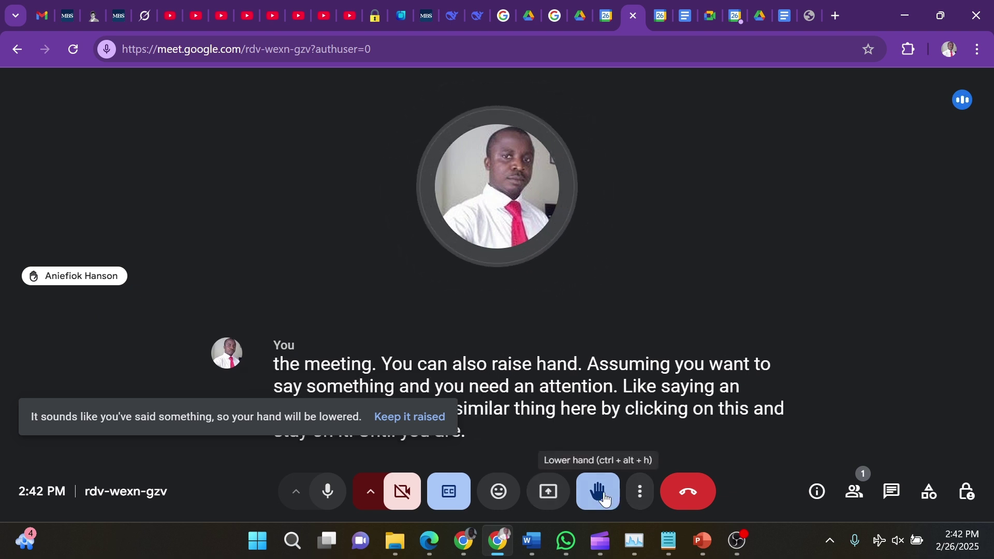
click(641, 495)
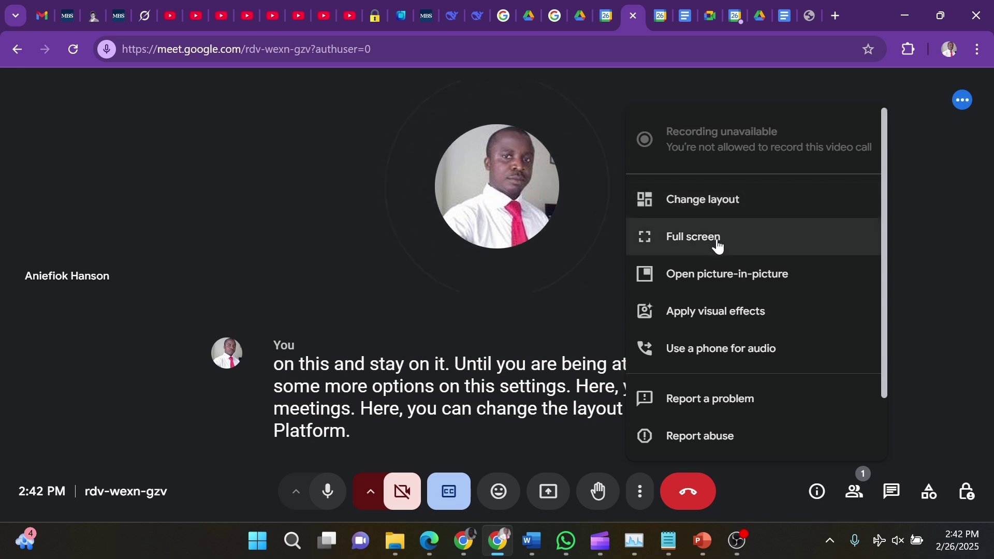
Switch the call to full screen and back, then open Settings from More options
click(766, 245)
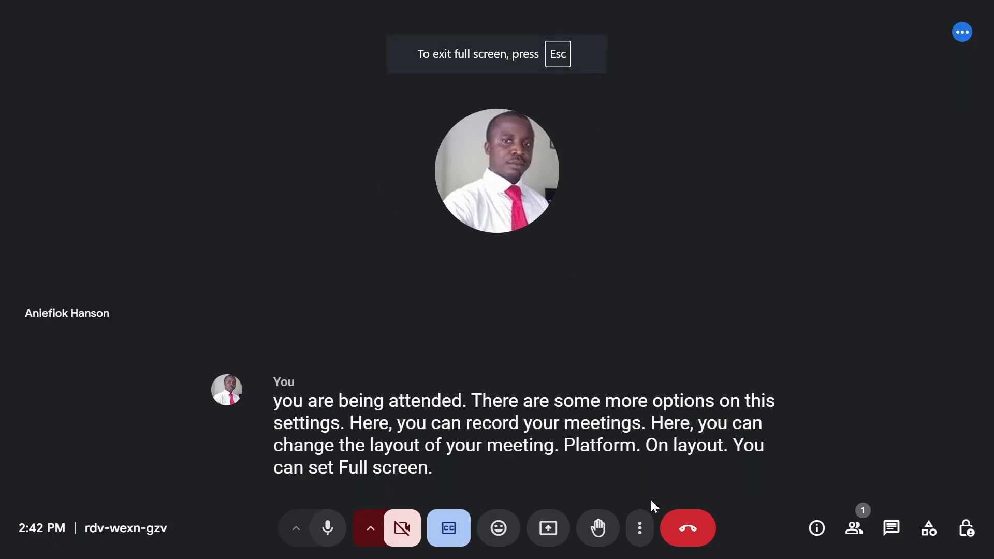
click(641, 529)
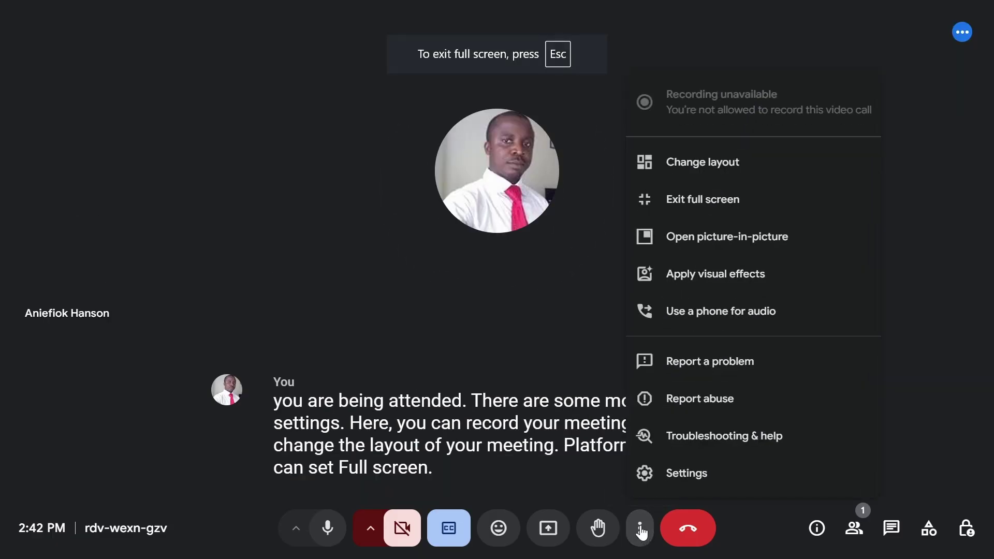
key(Escape)
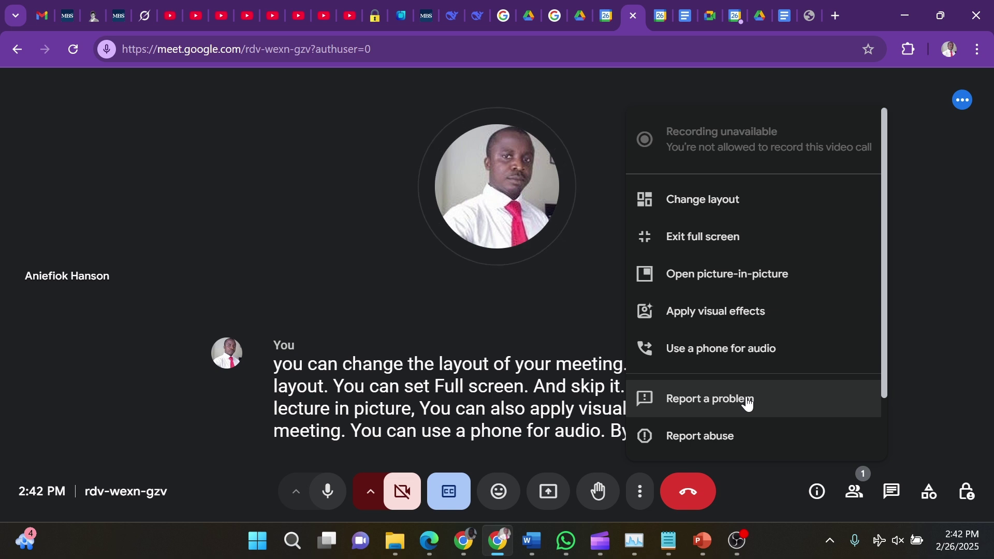
scroll(725, 399, down, 2)
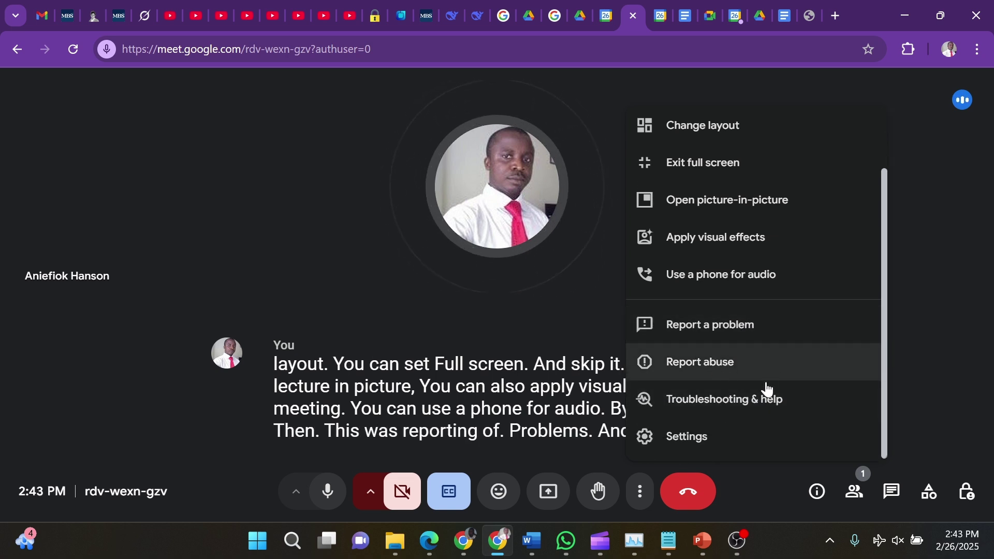
click(695, 442)
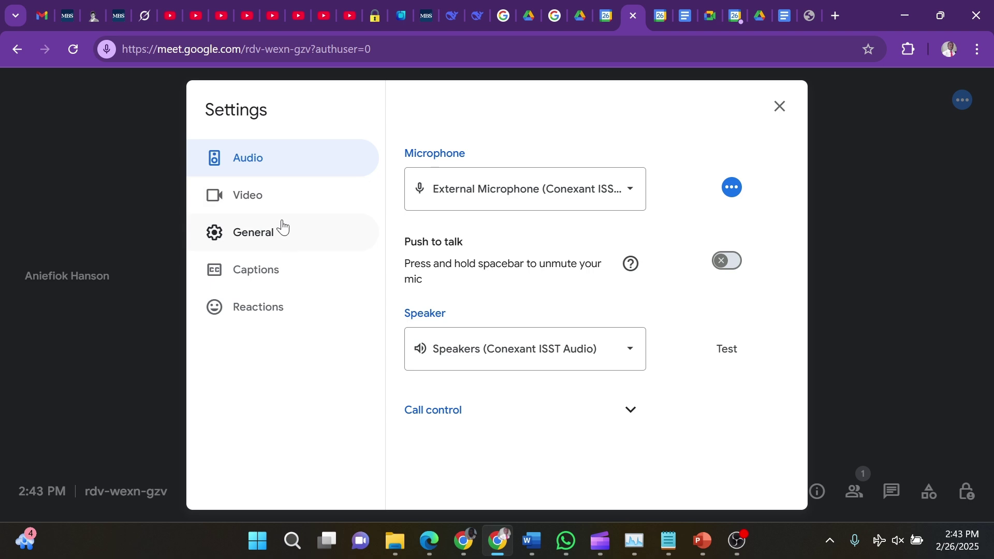
Check the Video page keeping HP HD Camera, view General settings, then close Settings
click(275, 202)
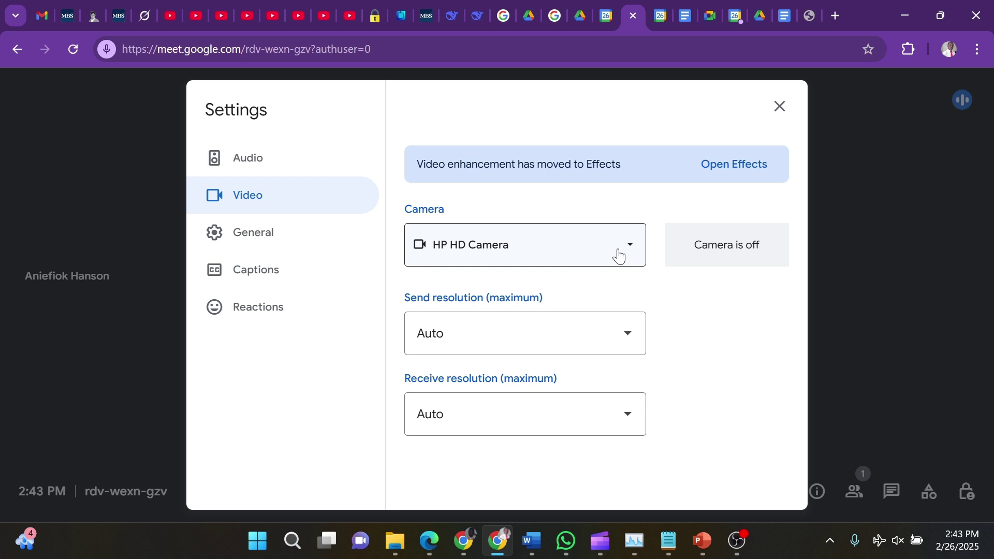
click(633, 248)
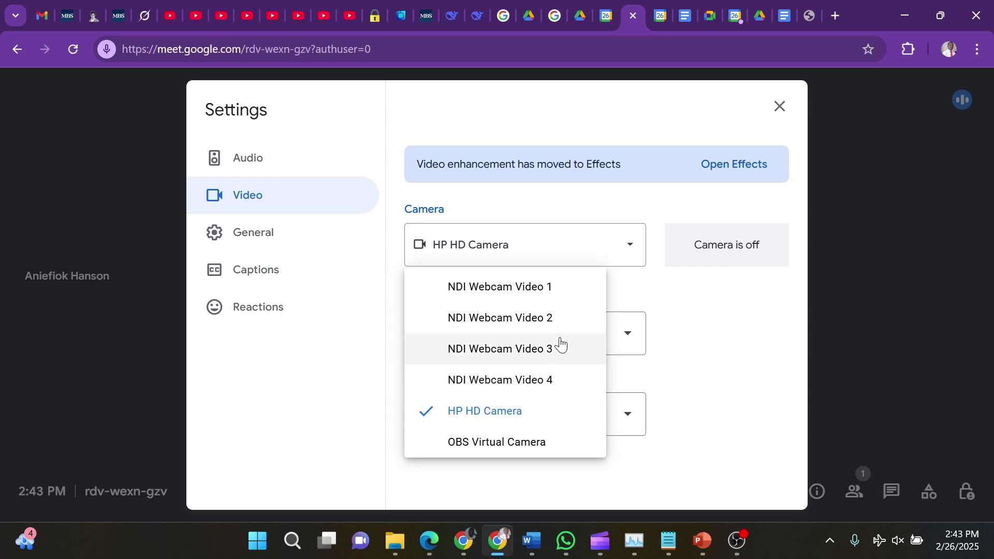
click(692, 291)
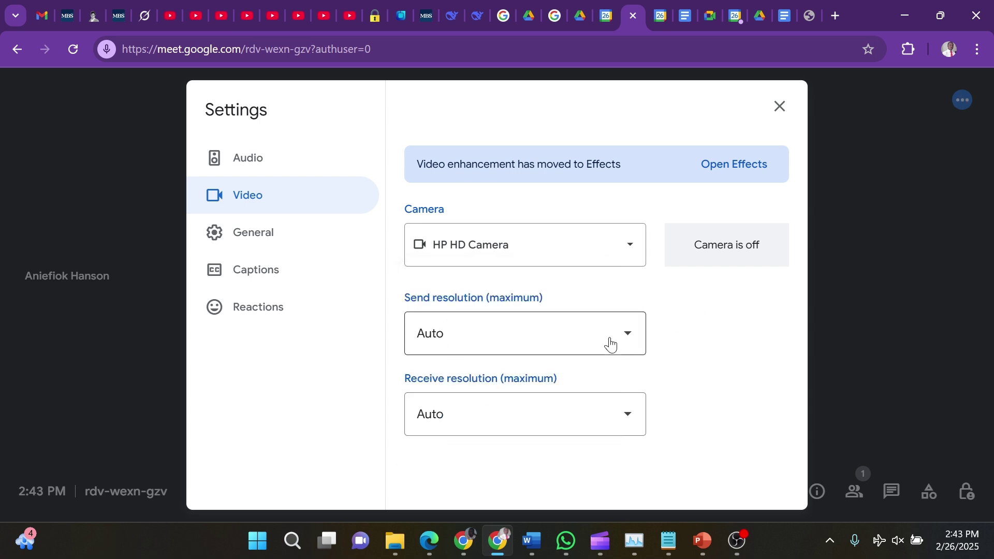
click(262, 239)
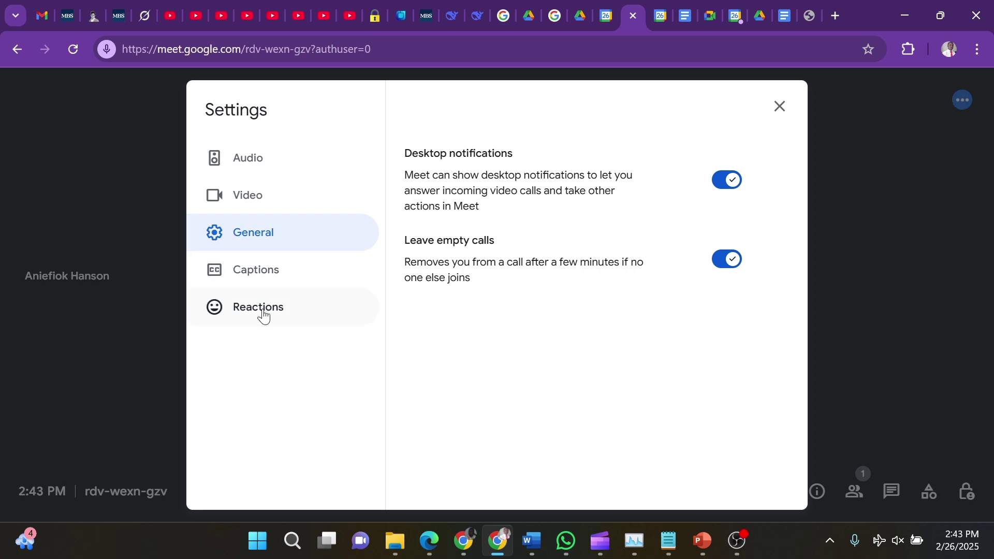
click(781, 107)
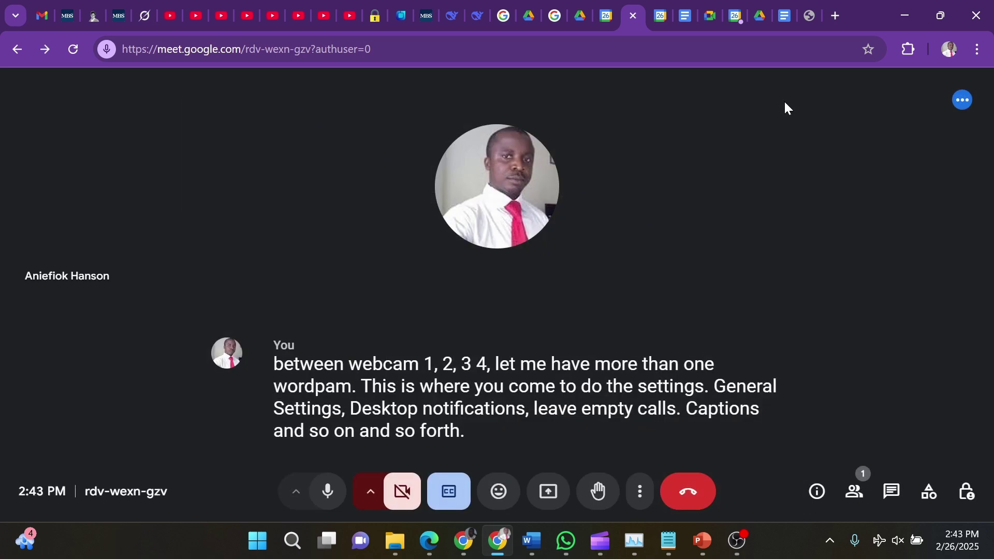
Show the meeting's joining details, then open the In-call messages chat panel
click(819, 502)
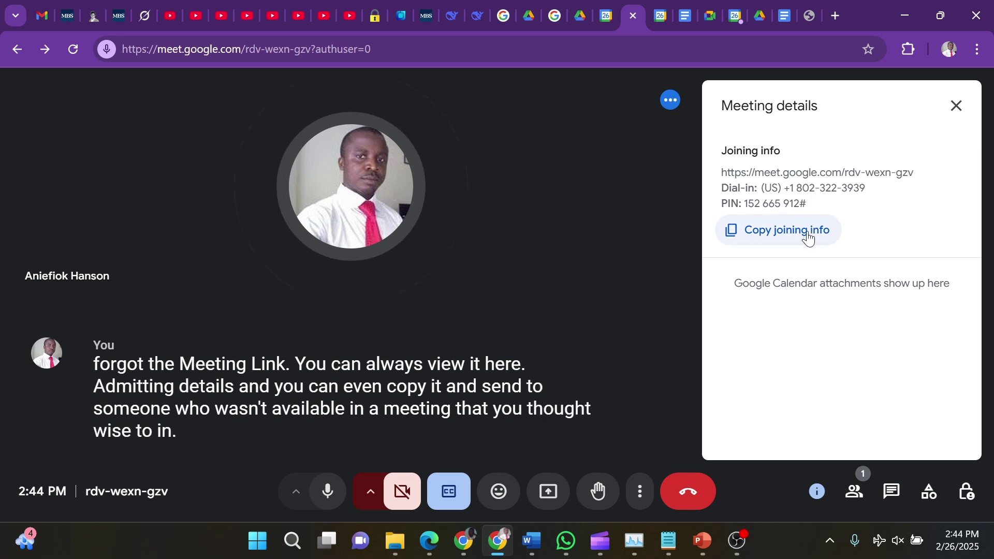
click(892, 500)
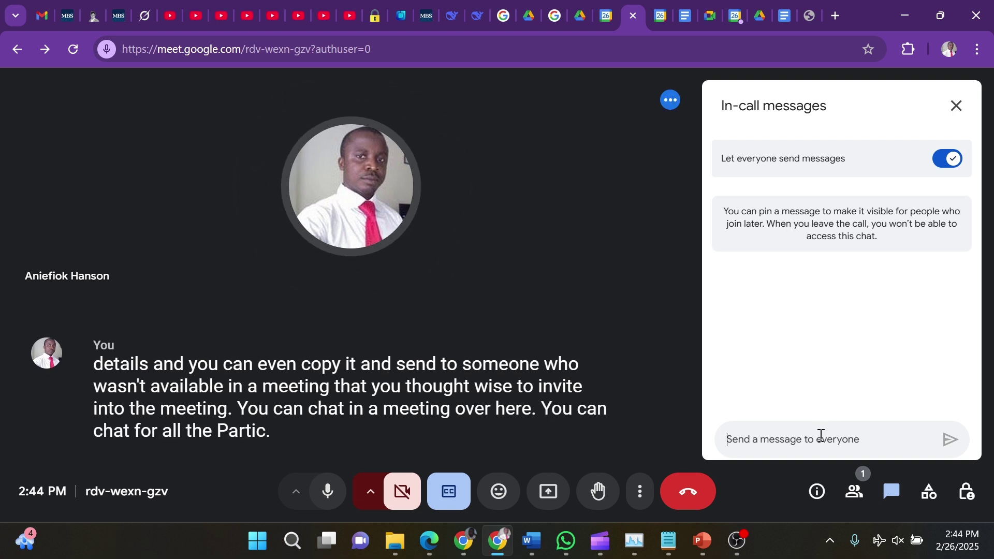
Post 'hi everyone you're welcome to our meeting' in chat, then close chat and show Activities
text(hin everyon)
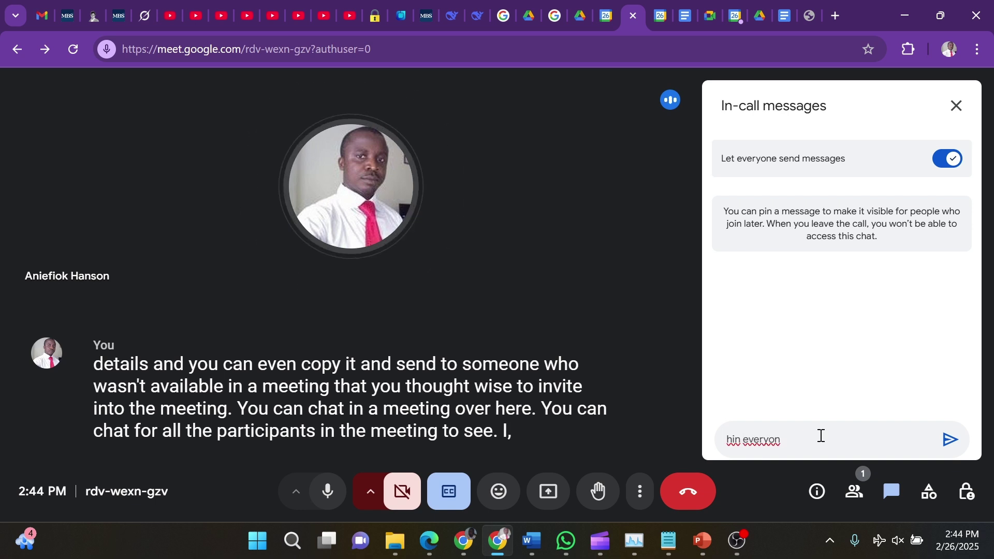
text(e you're w)
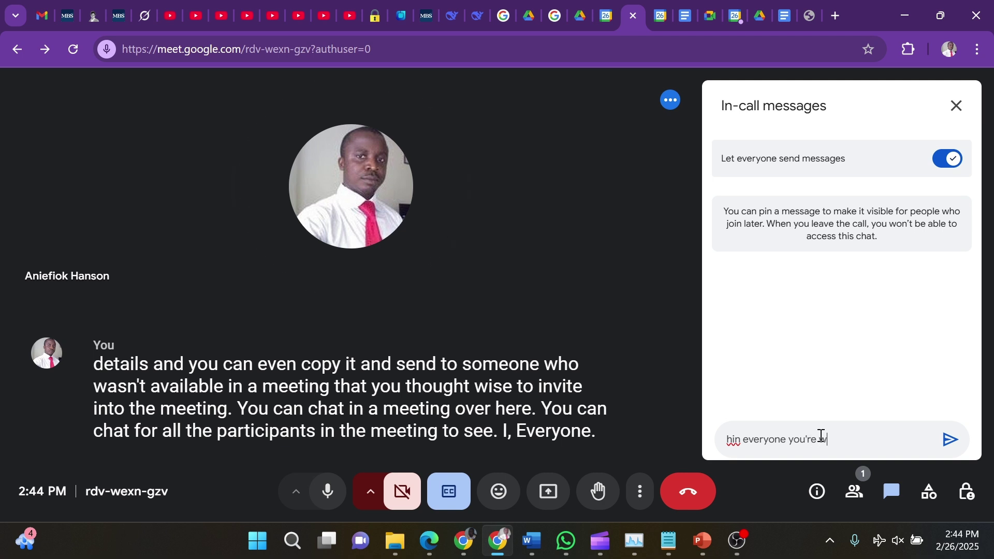
text(our meeting)
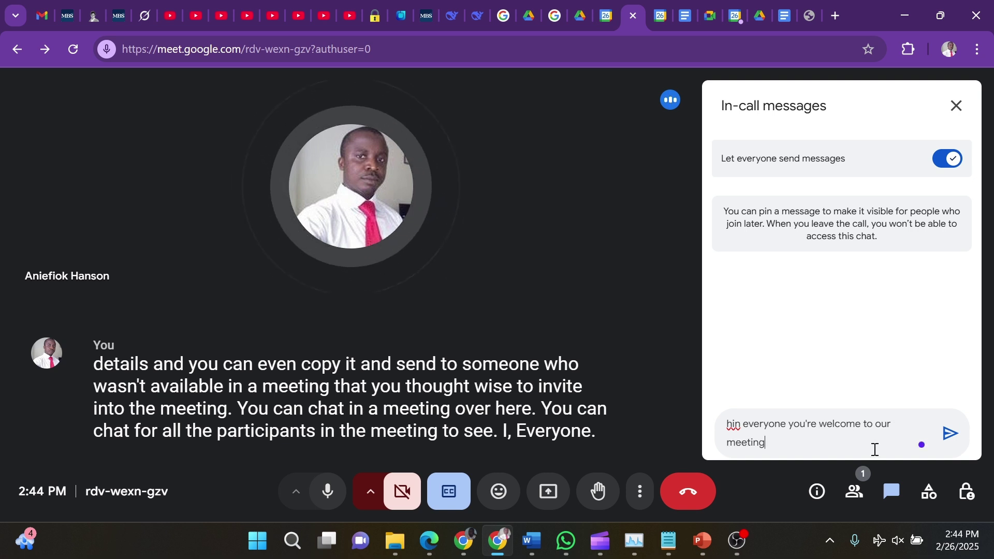
key(BackSpace)
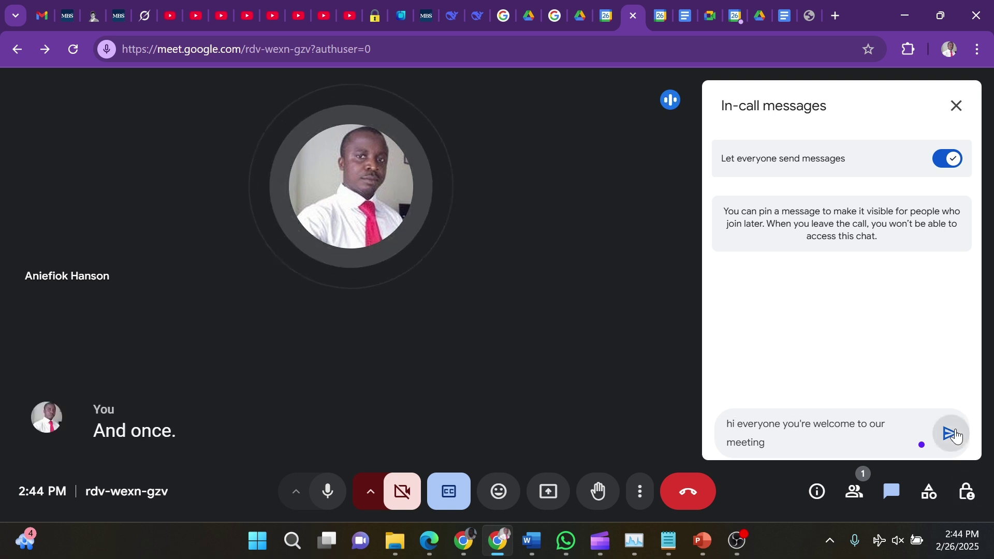
click(948, 441)
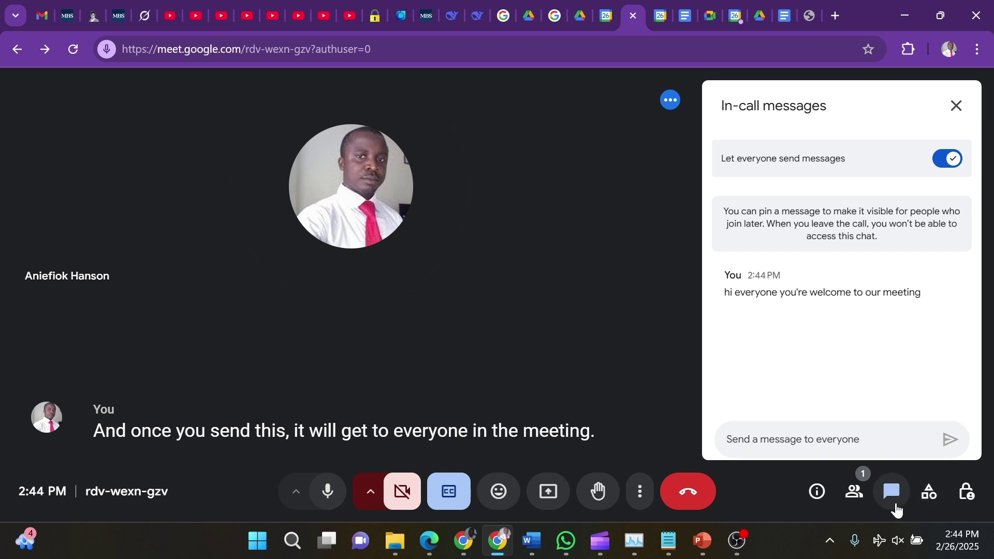
click(956, 109)
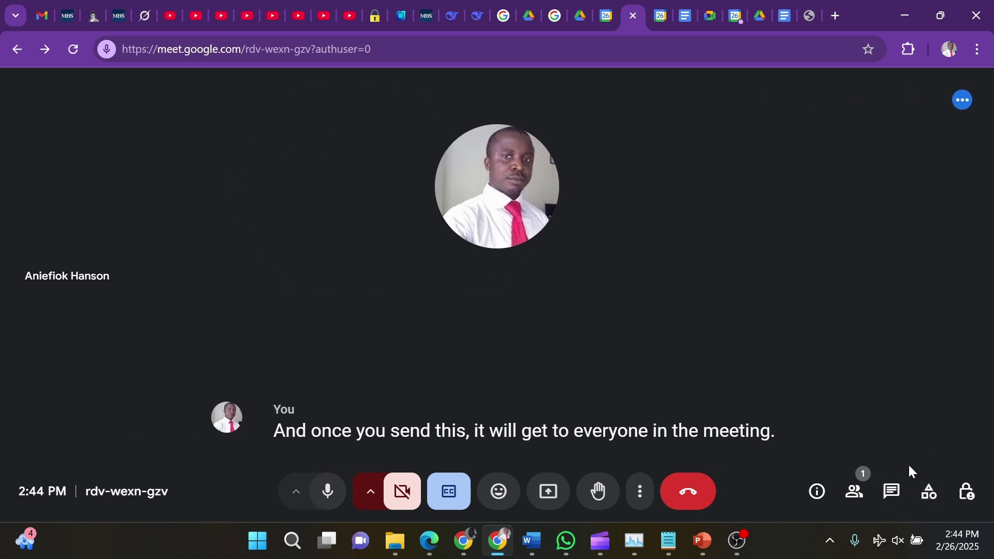
click(933, 499)
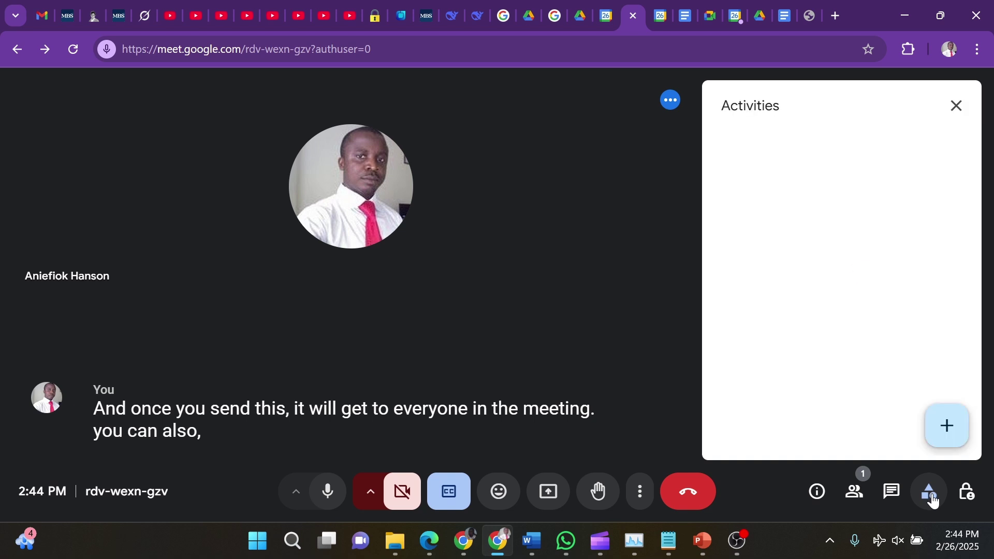
Check the People list and the host's options menu without pinning, then close the panel
click(933, 498)
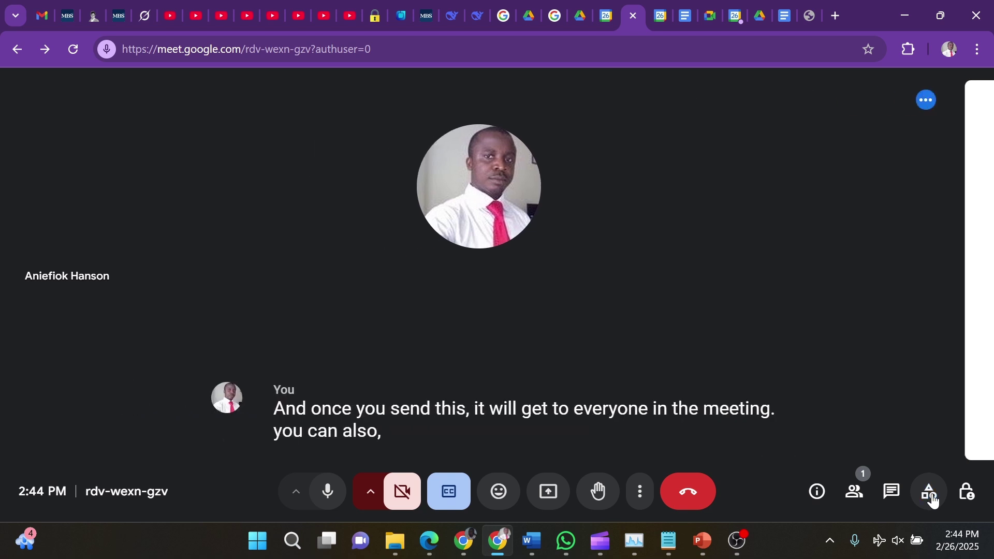
click(855, 493)
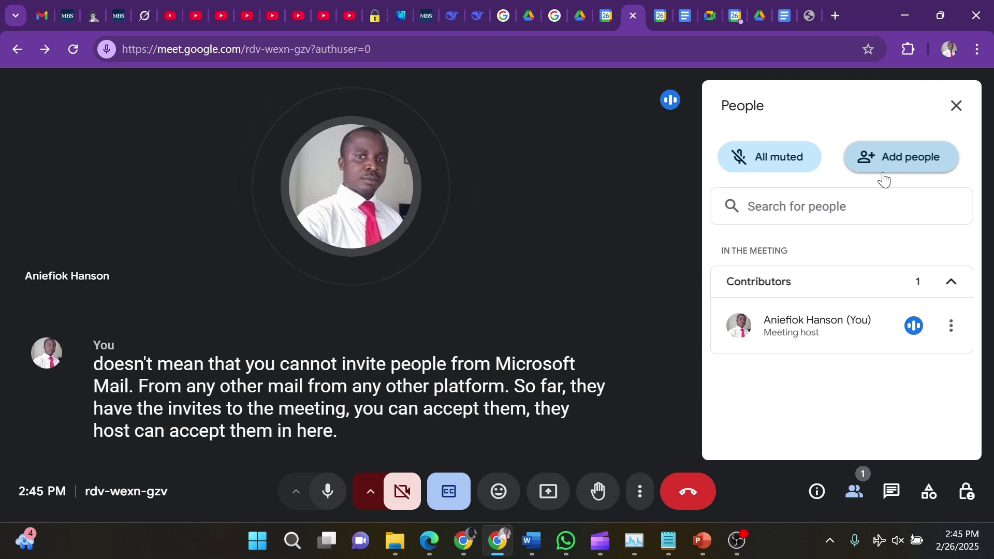
click(950, 328)
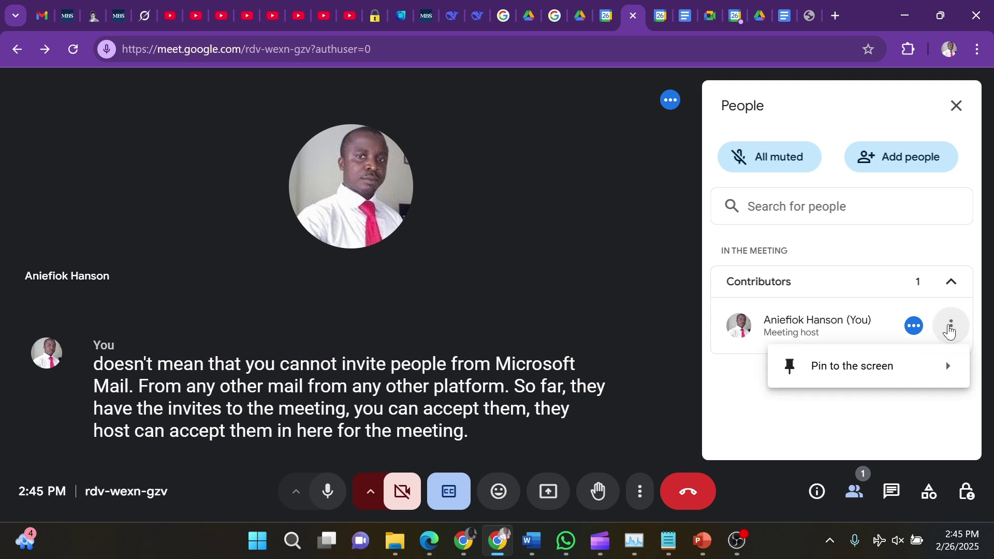
click(866, 440)
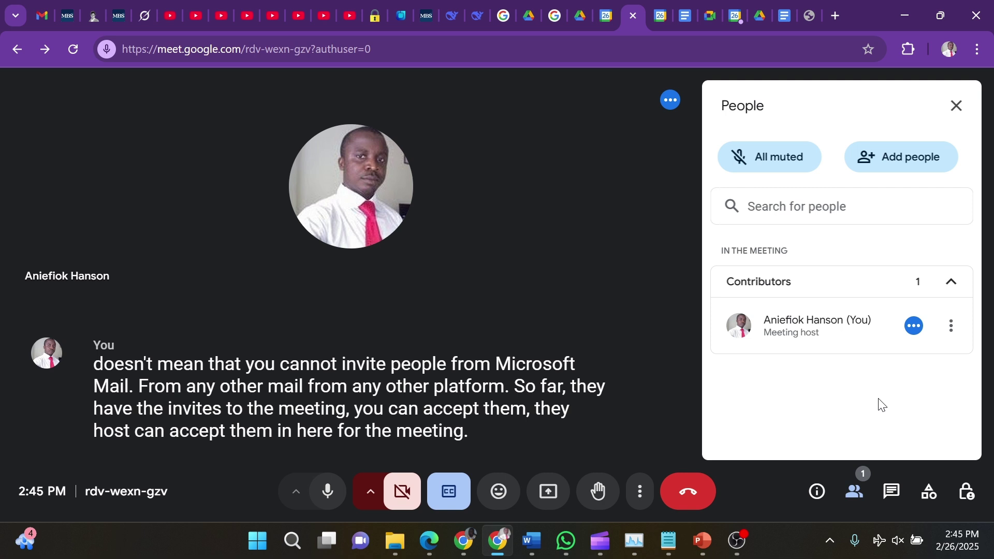
click(957, 106)
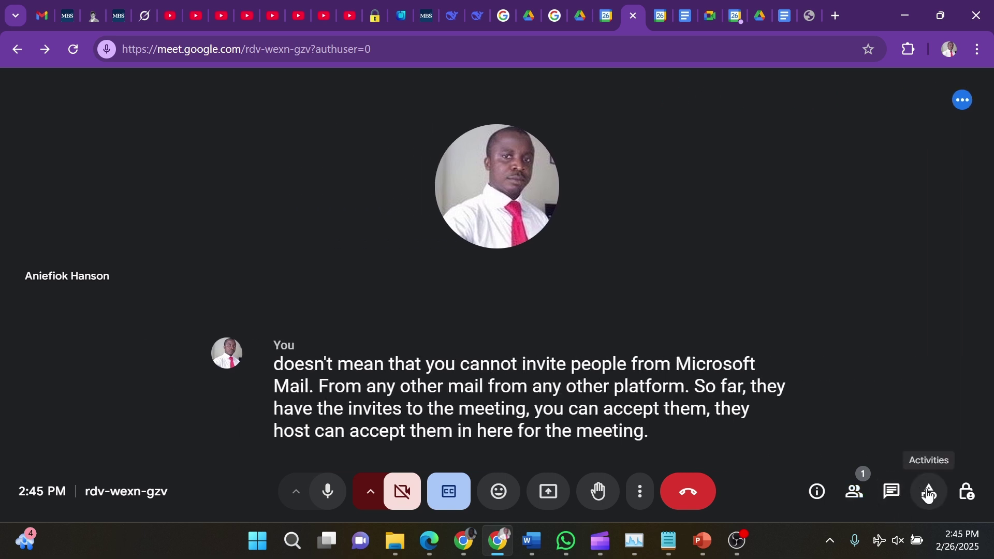
click(966, 493)
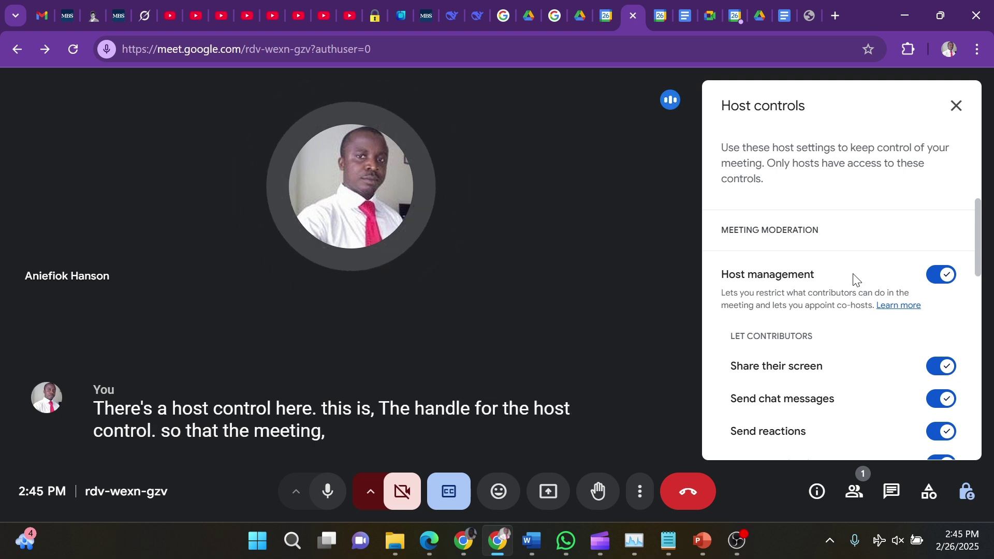
click(939, 275)
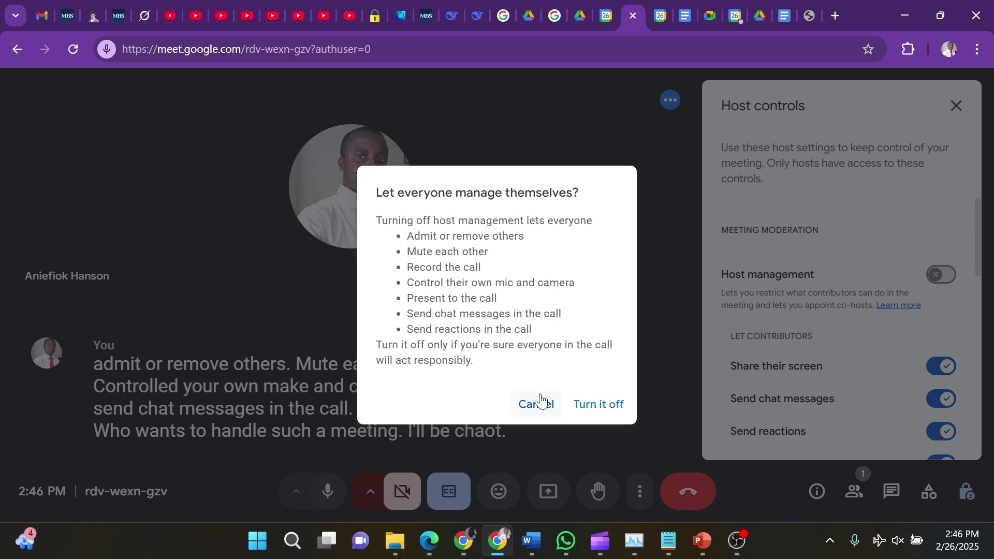
click(542, 410)
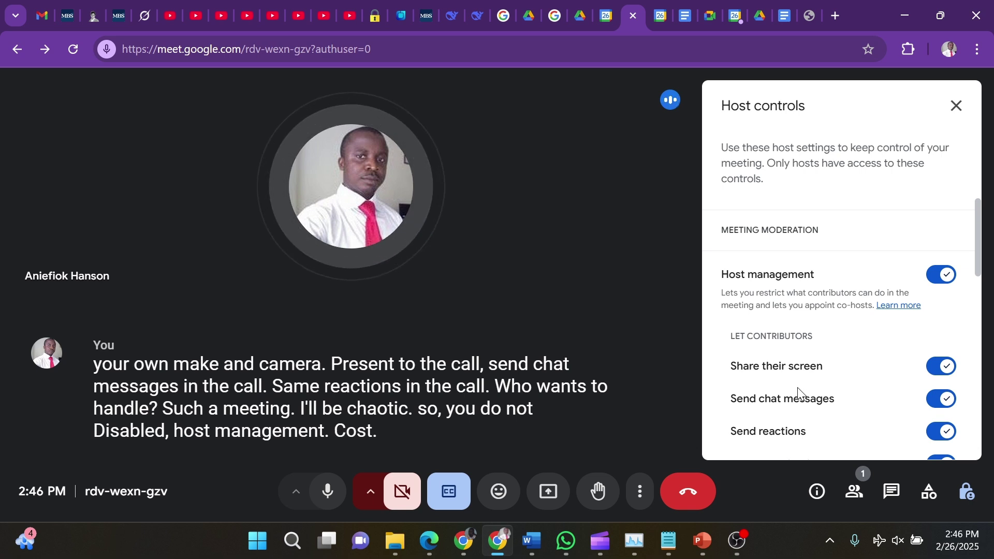
click(935, 371)
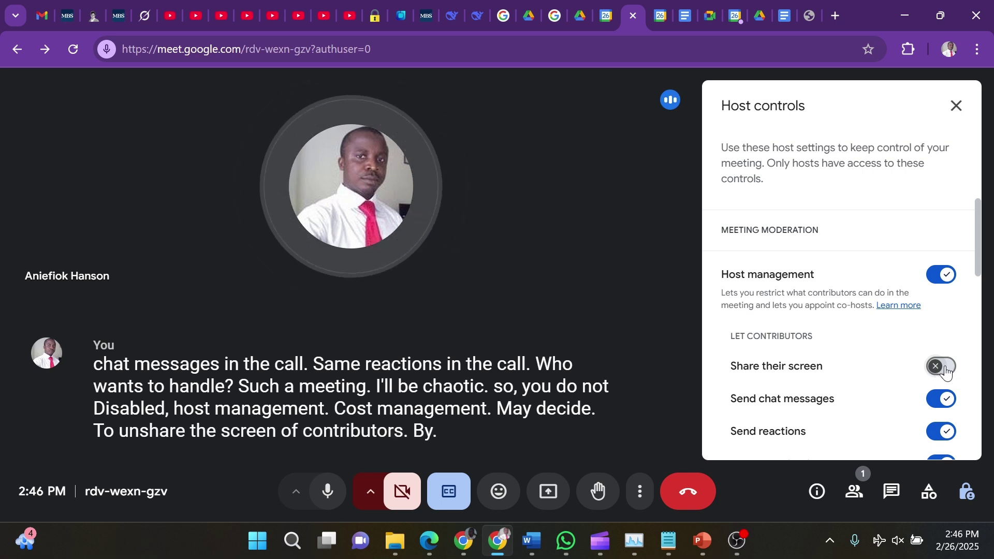
click(946, 369)
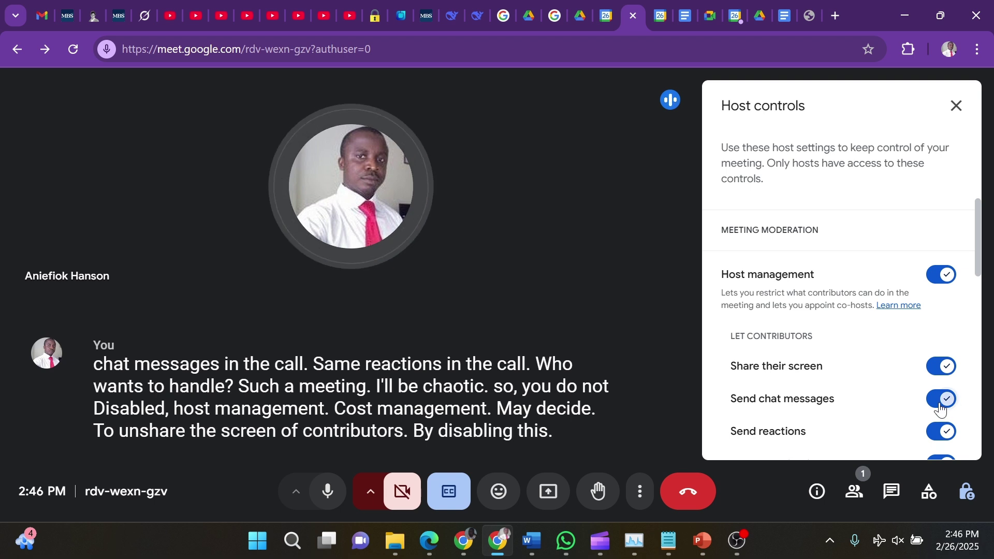
click(942, 404)
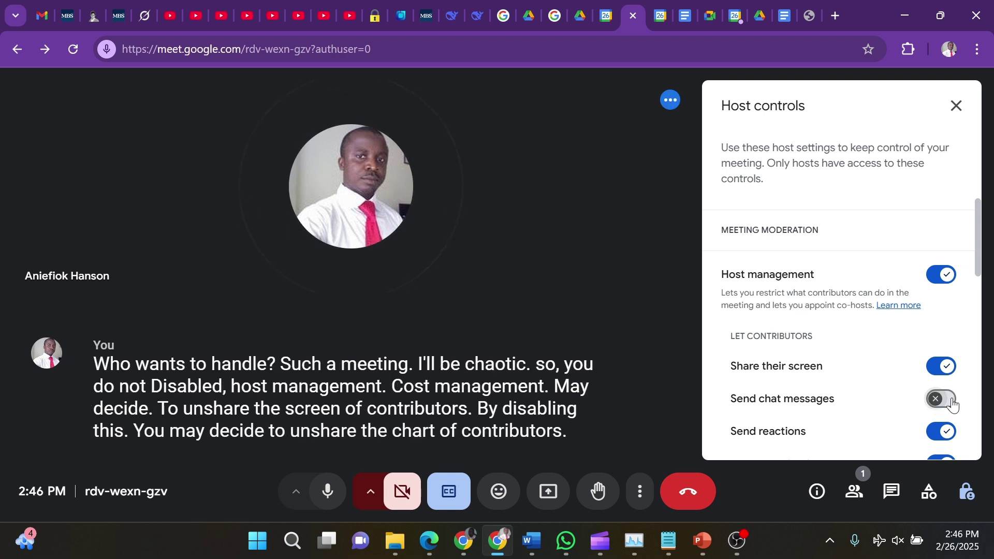
scroll(976, 265, down, 3)
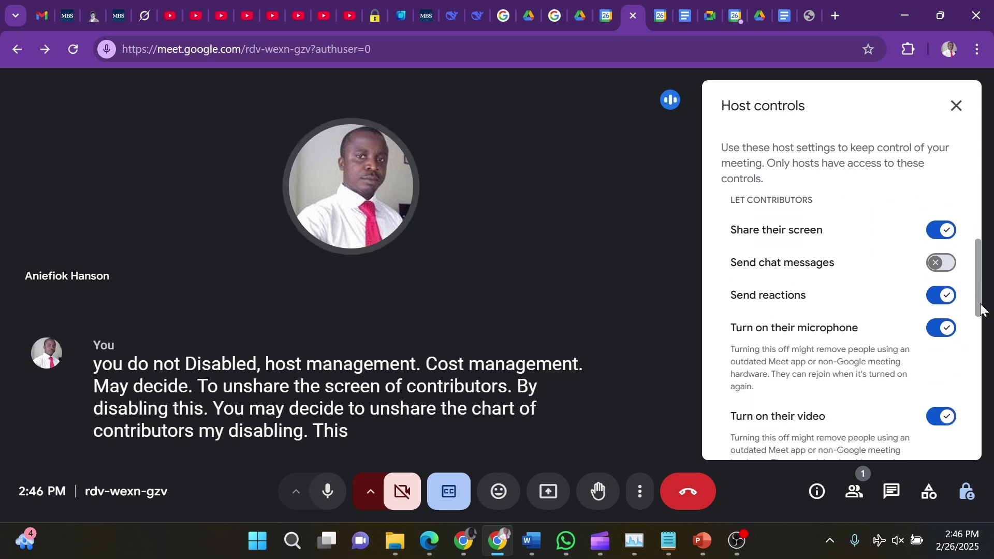
click(942, 225)
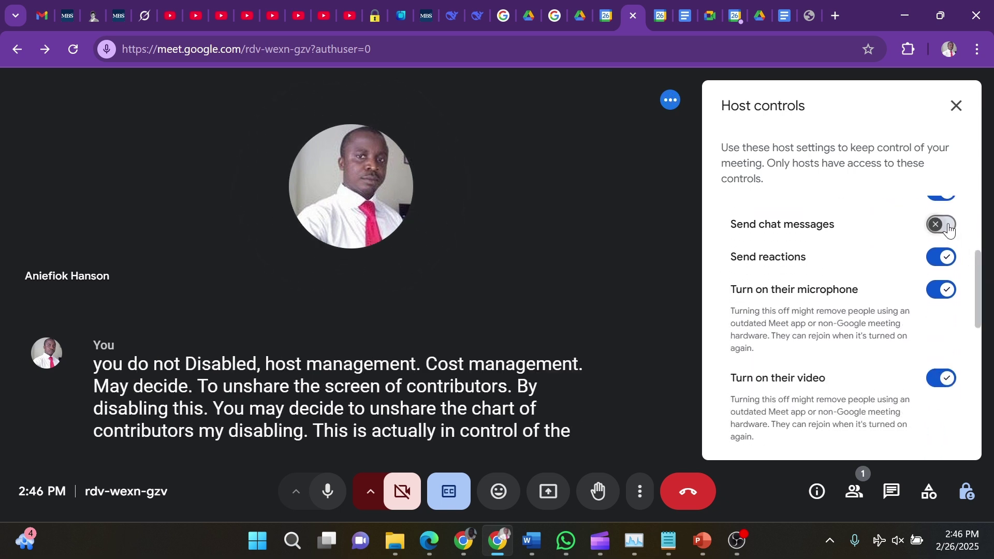
click(938, 259)
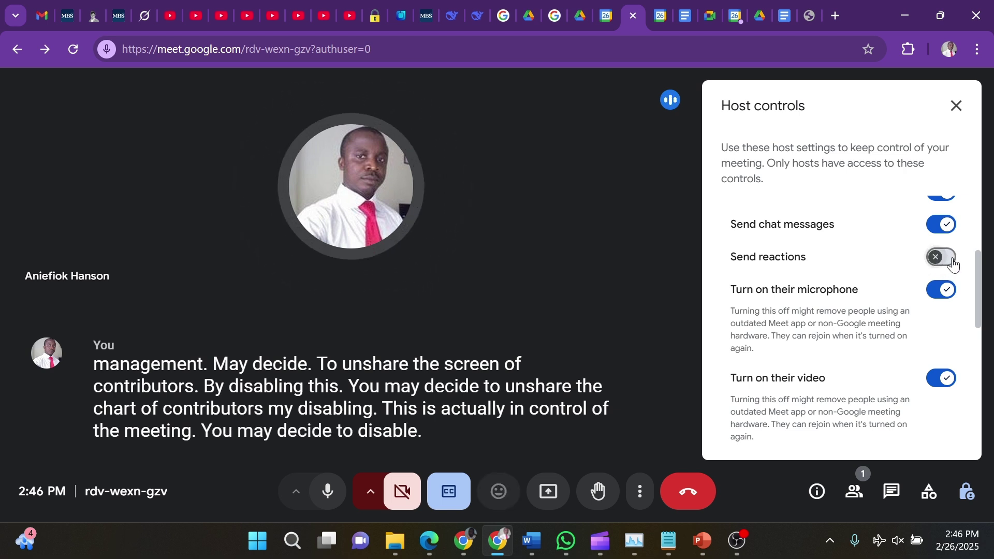
click(952, 259)
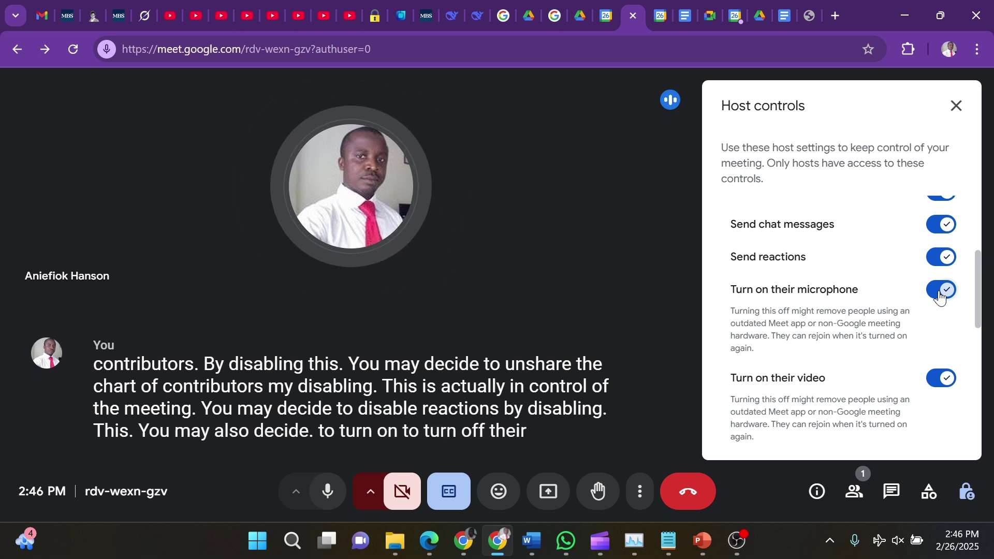
click(935, 297)
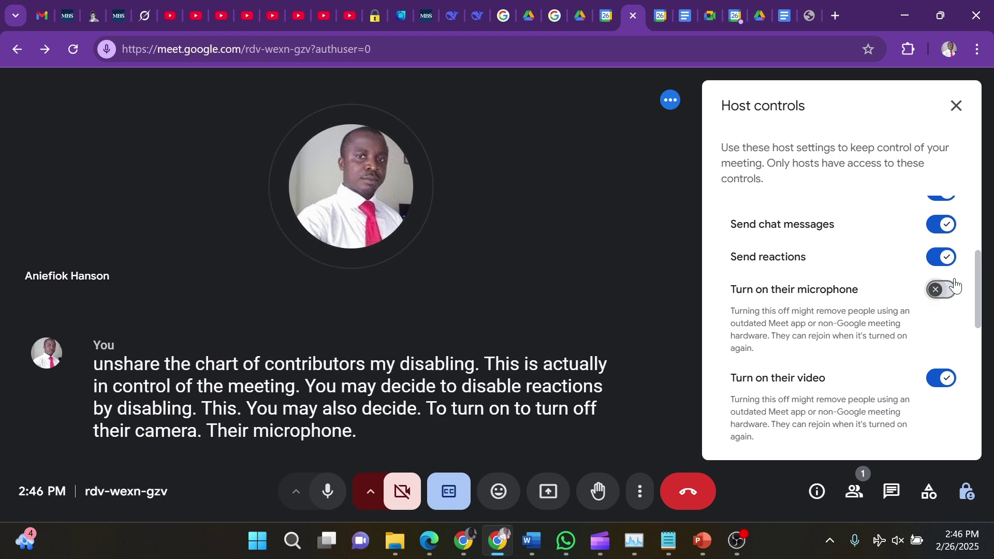
click(943, 291)
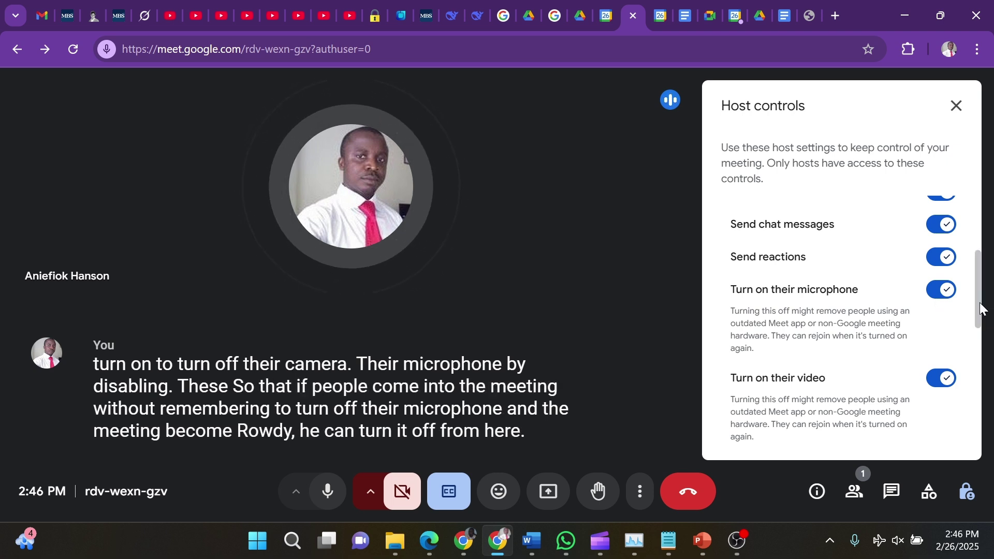
drag(982, 310, 970, 343)
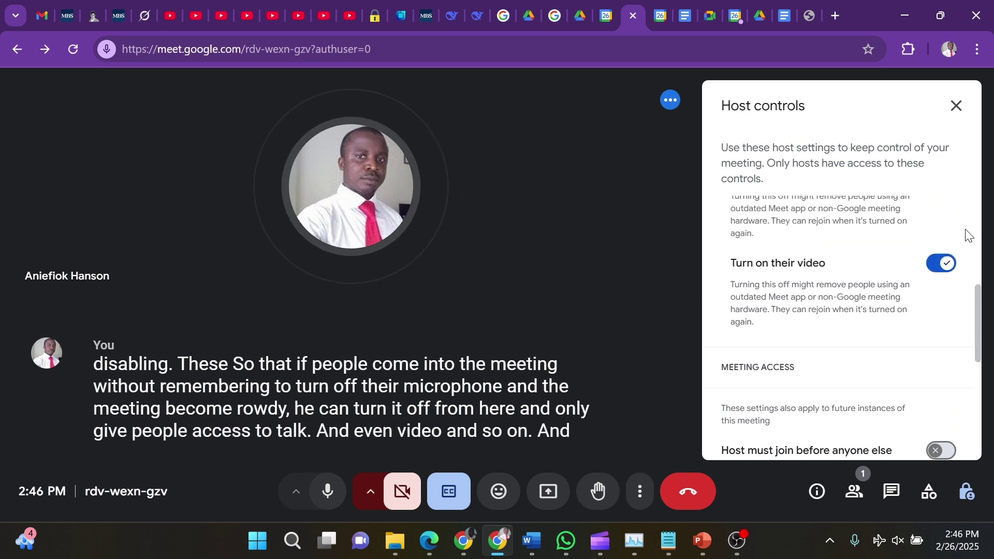
click(954, 114)
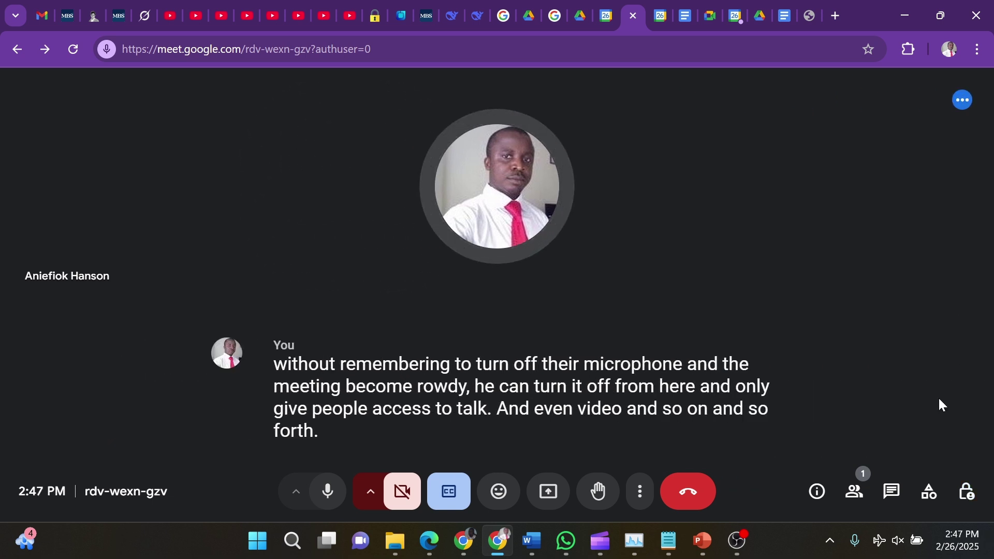
Glance at Meet's Activities, then run PowerPoint's slide show from slide 11, Hosting Virtual Meetings
click(931, 493)
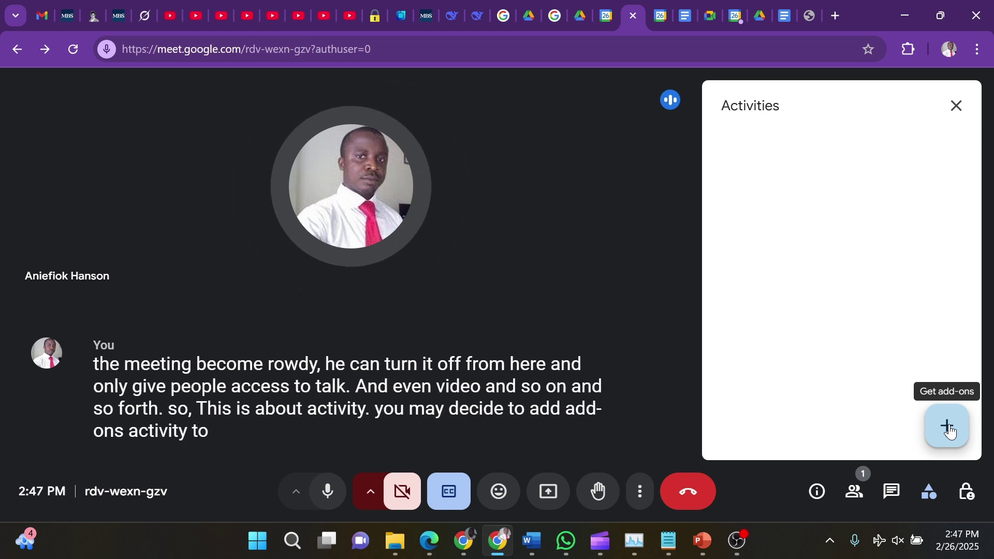
click(957, 106)
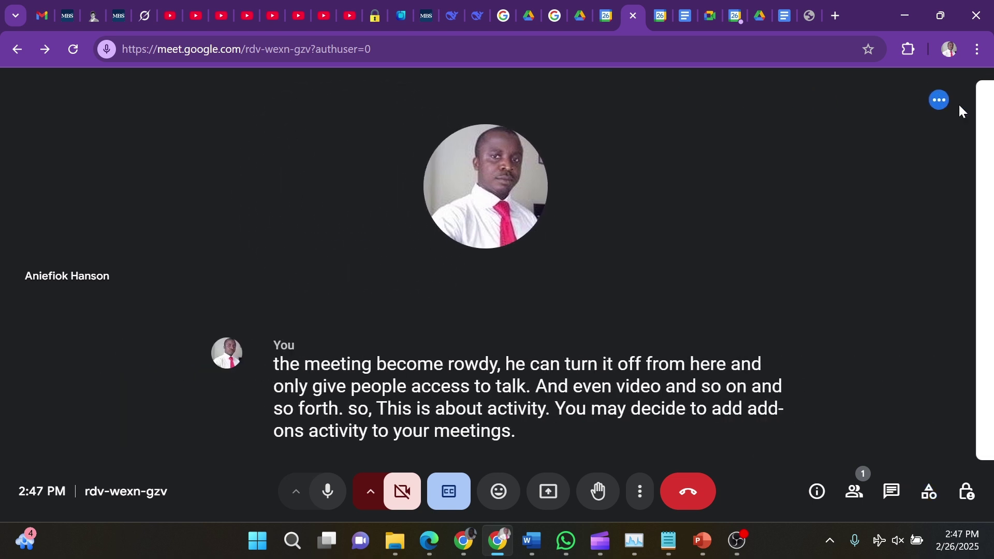
click(701, 543)
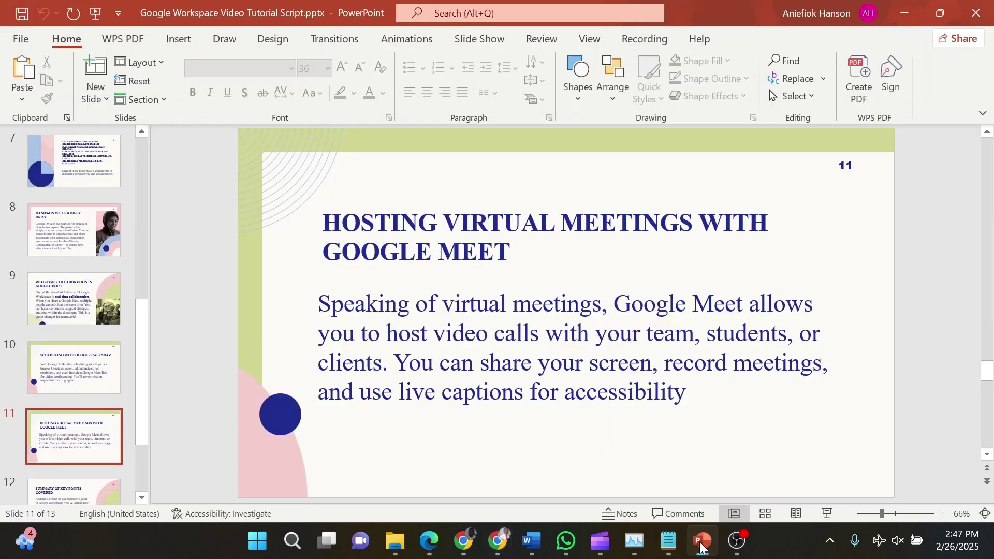
click(827, 514)
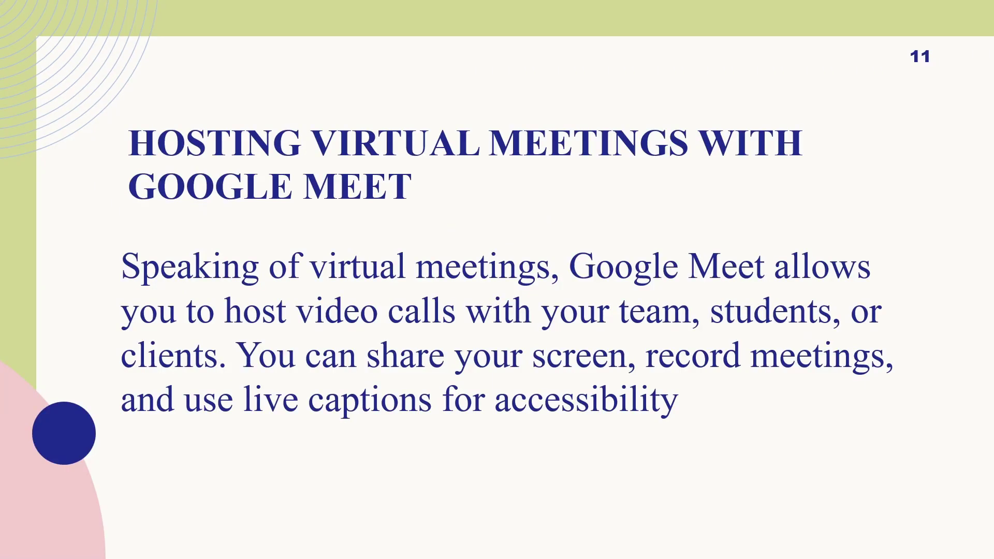